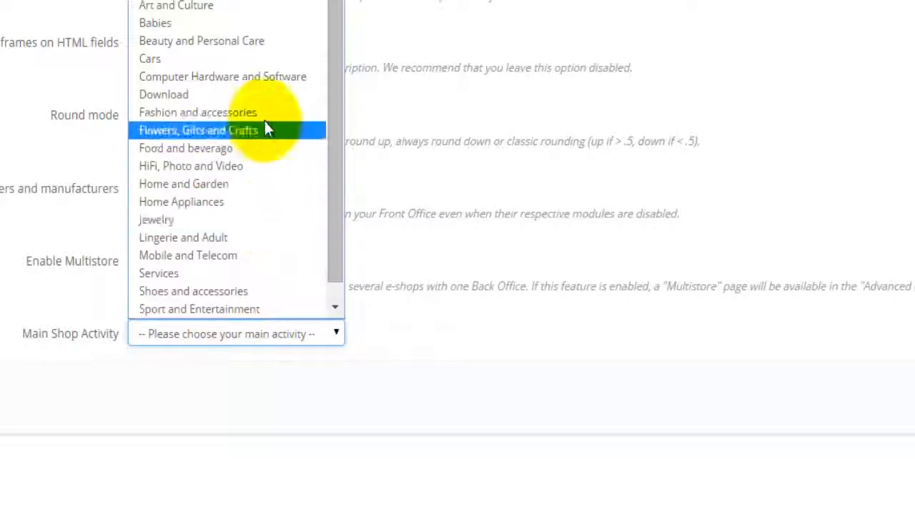
# Choose 'Fashion and accessories' as Main Shop Activity and save the General preferences.
pyautogui.click(263, 116)
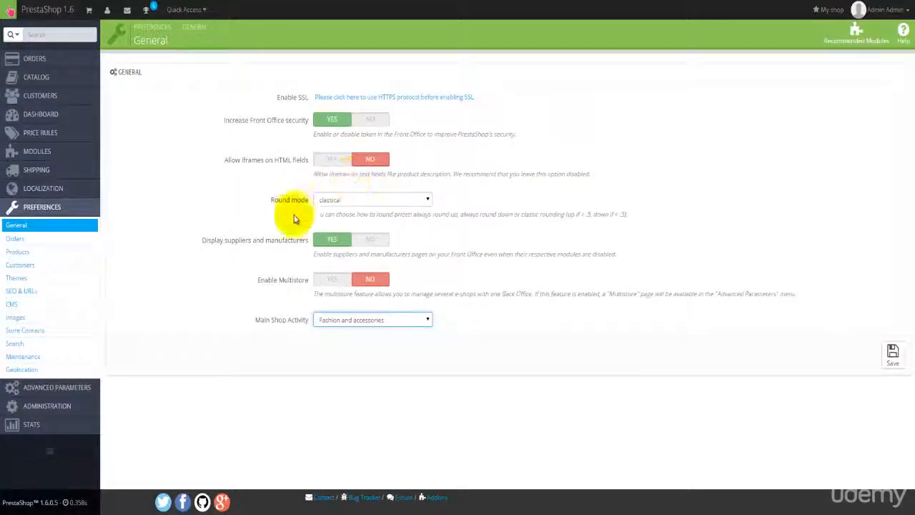
pyautogui.click(890, 363)
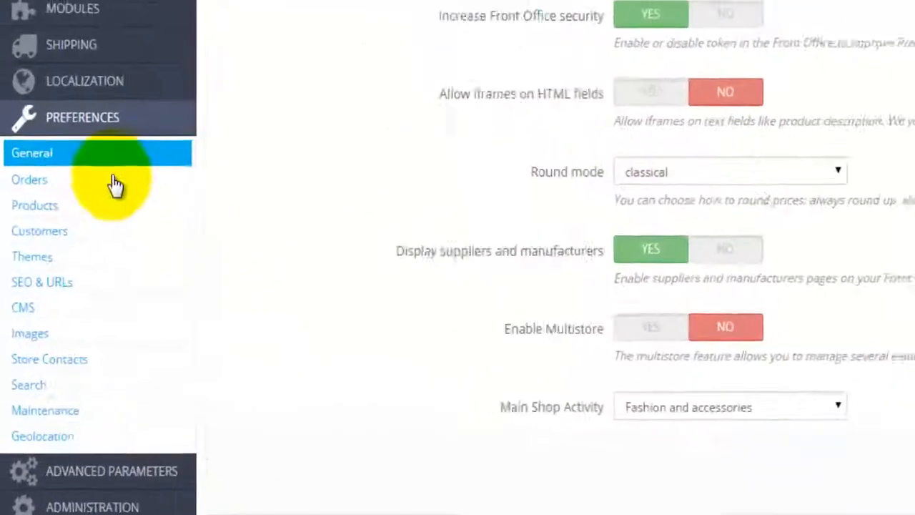
# Switch the order process to One-page checkout, keeping 'Terms and conditions of use' as the terms page.
pyautogui.click(107, 180)
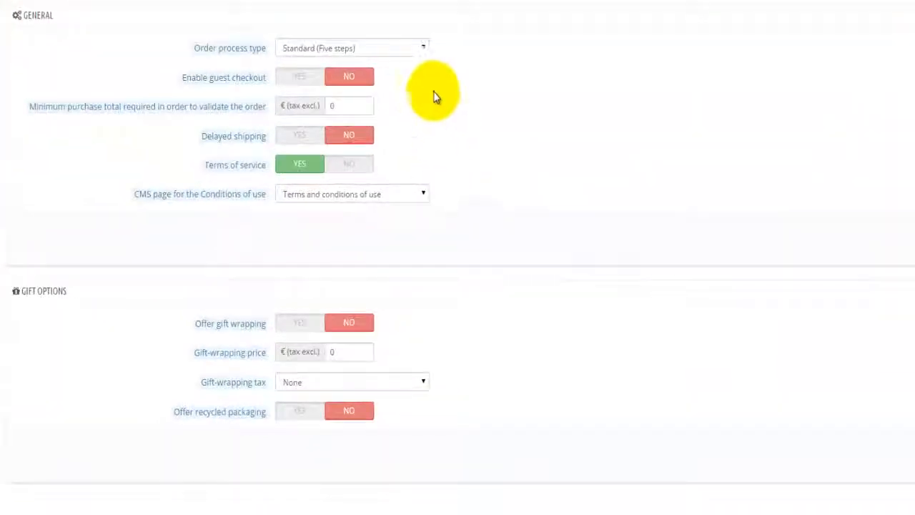
pyautogui.click(423, 50)
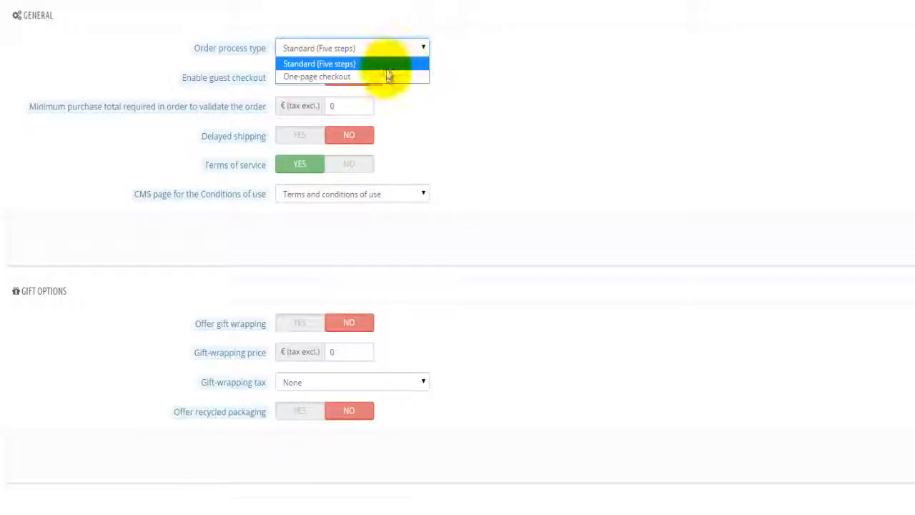
pyautogui.click(338, 77)
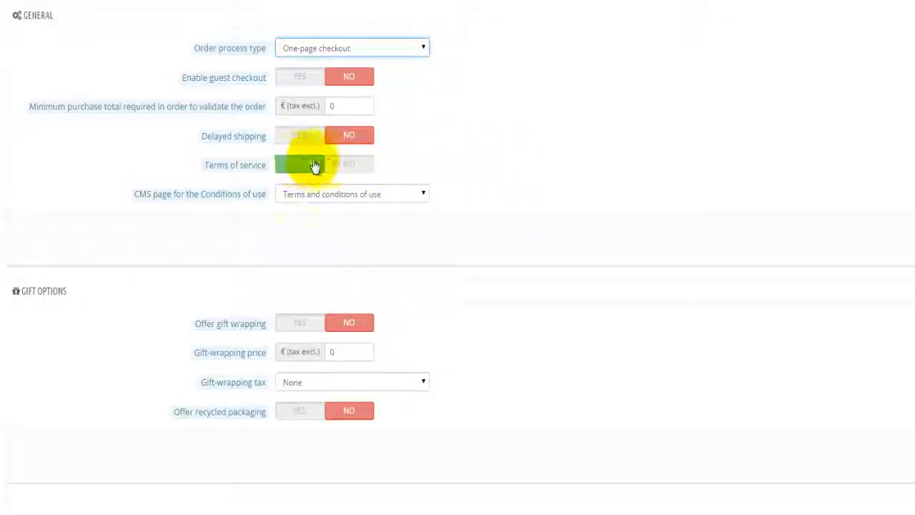
pyautogui.click(361, 200)
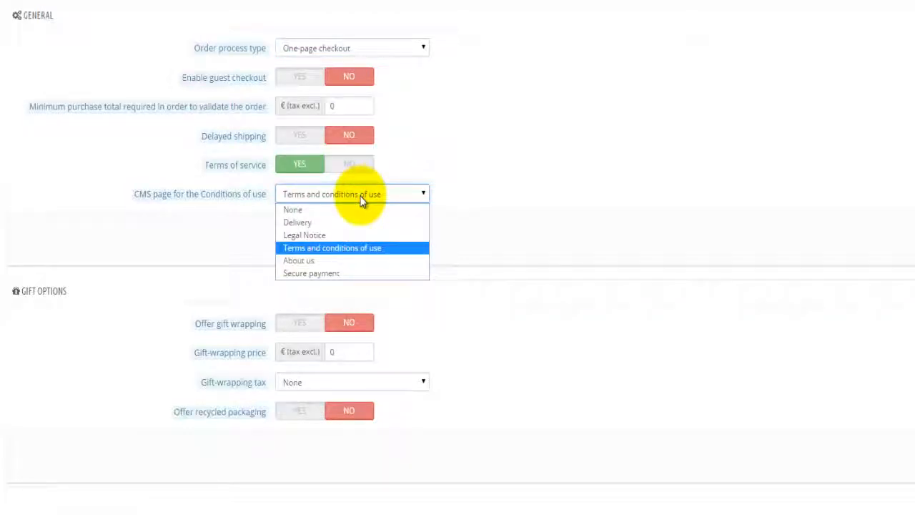
pyautogui.click(411, 252)
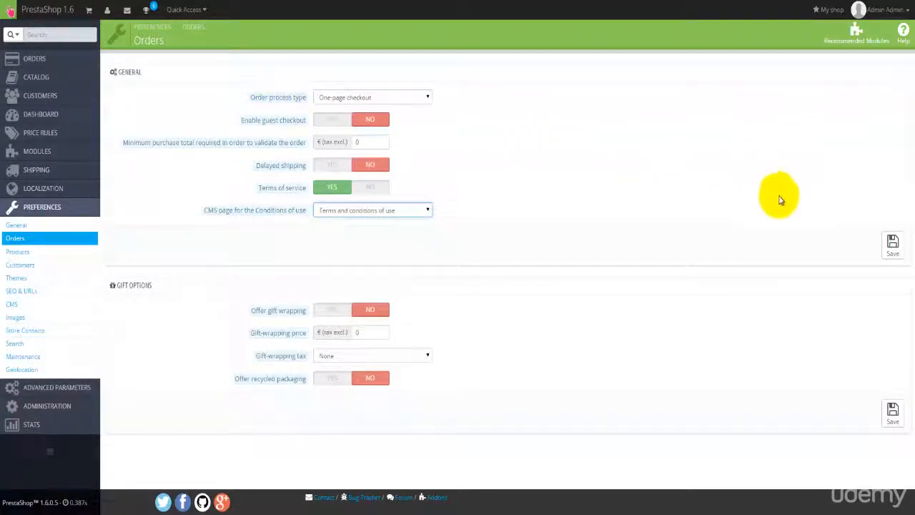
# Save the checkout settings and turn on gift wrapping with a price of 10.
pyautogui.click(894, 244)
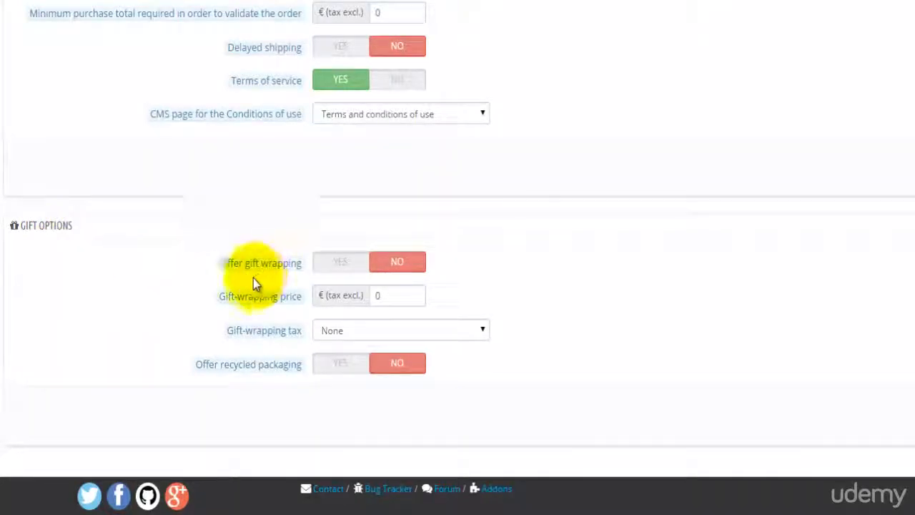
pyautogui.moveTo(231, 269)
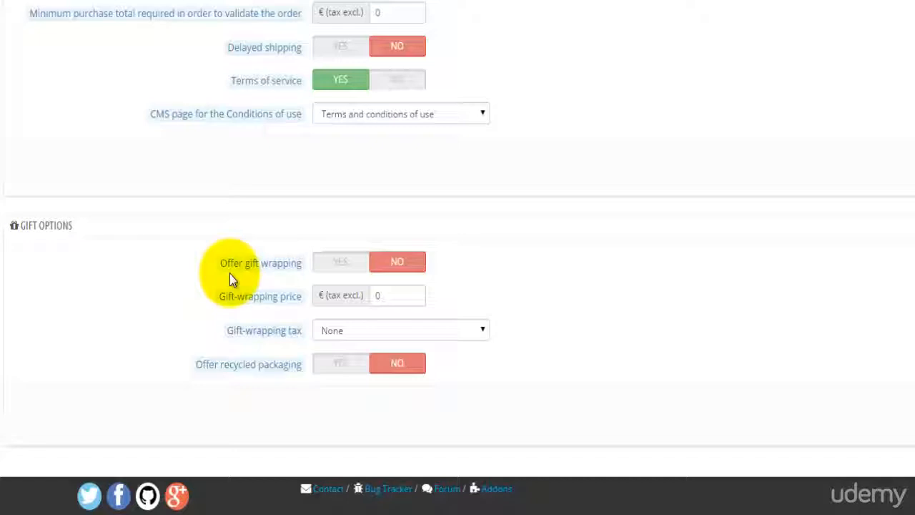
pyautogui.click(330, 276)
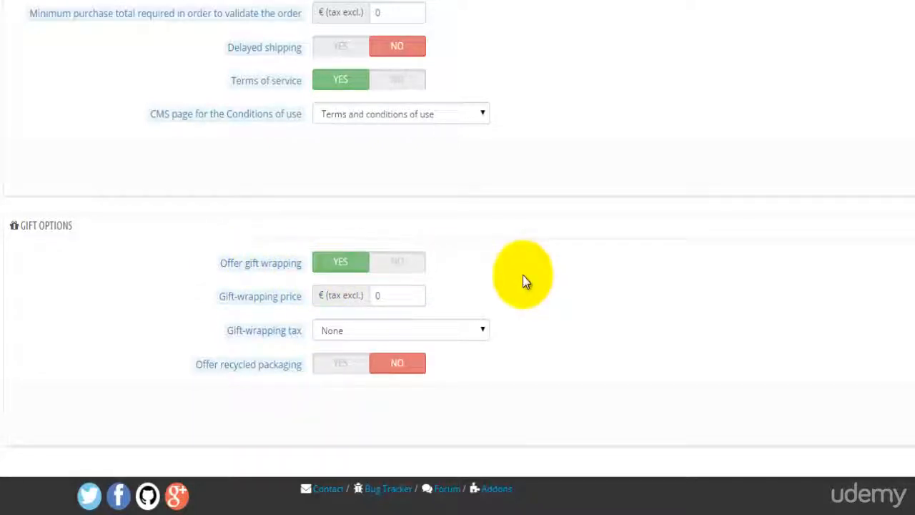
pyautogui.click(398, 295)
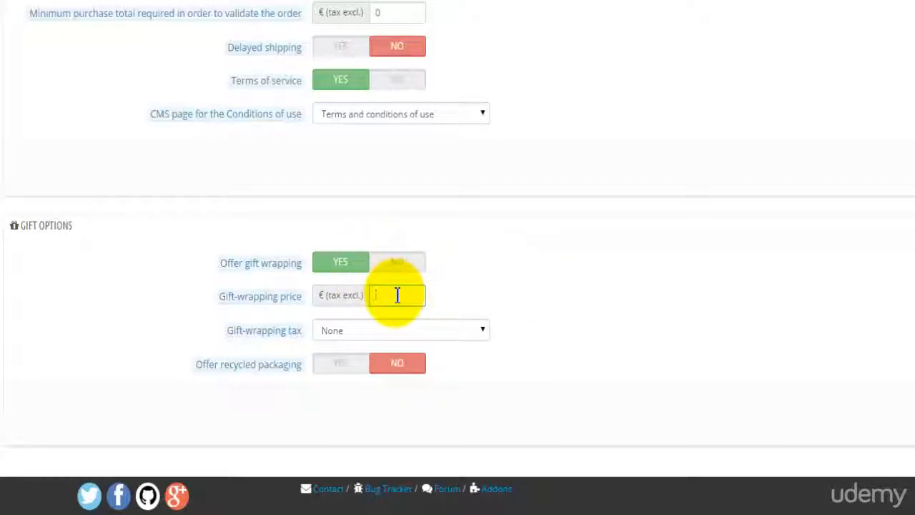
pyautogui.click(631, 298)
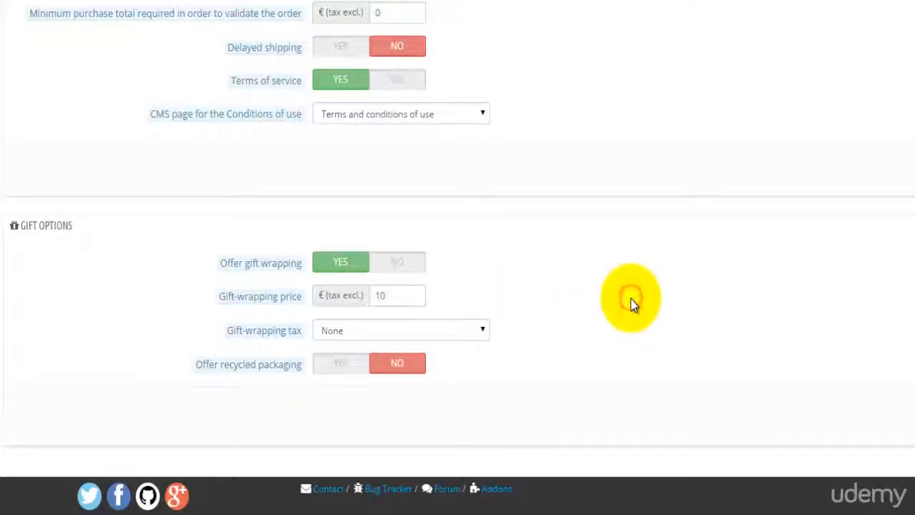
# Leave the gift-wrapping tax at None and save the Orders preferences.
pyautogui.click(448, 328)
pyautogui.click(457, 348)
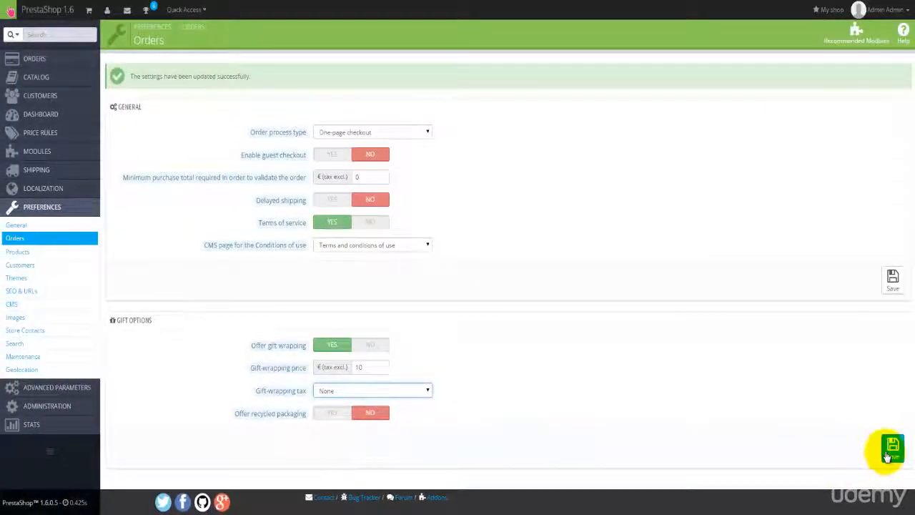
pyautogui.click(891, 448)
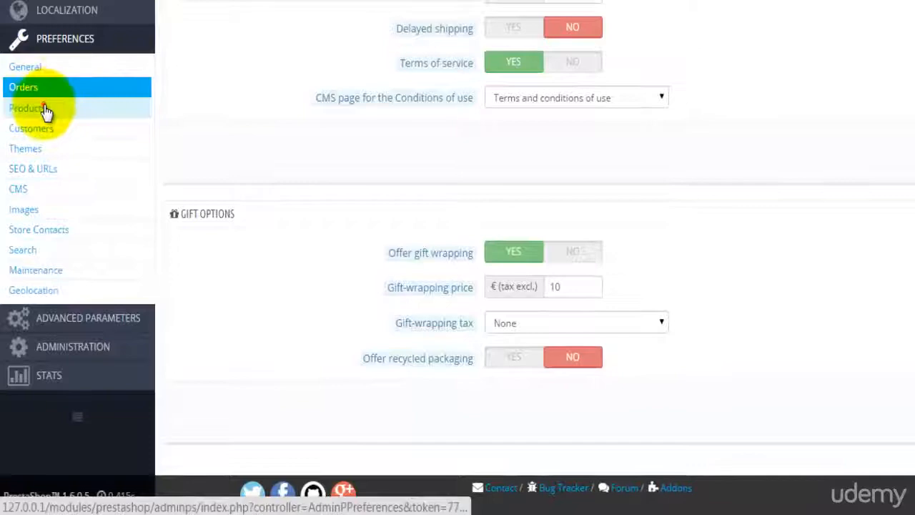
pyautogui.click(45, 111)
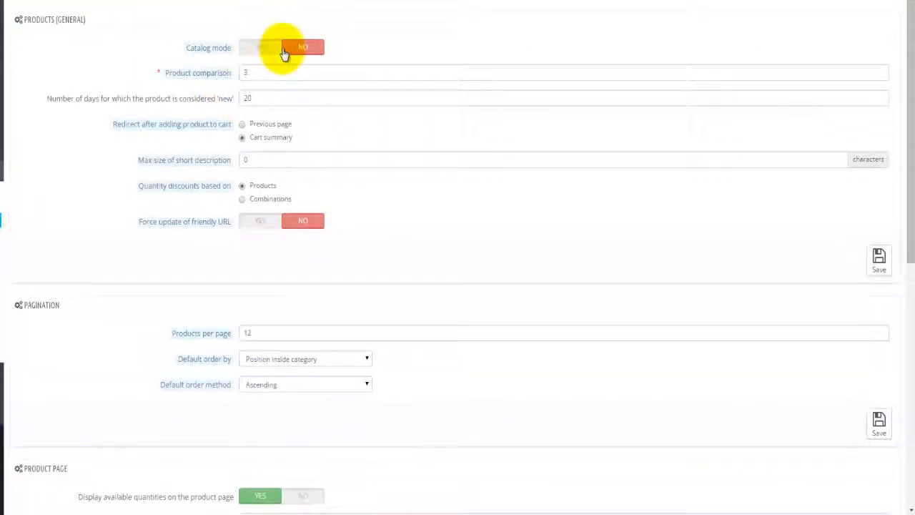
# Raise the product comparison limit from 3 to 4 and save the Products preferences.
pyautogui.click(265, 73)
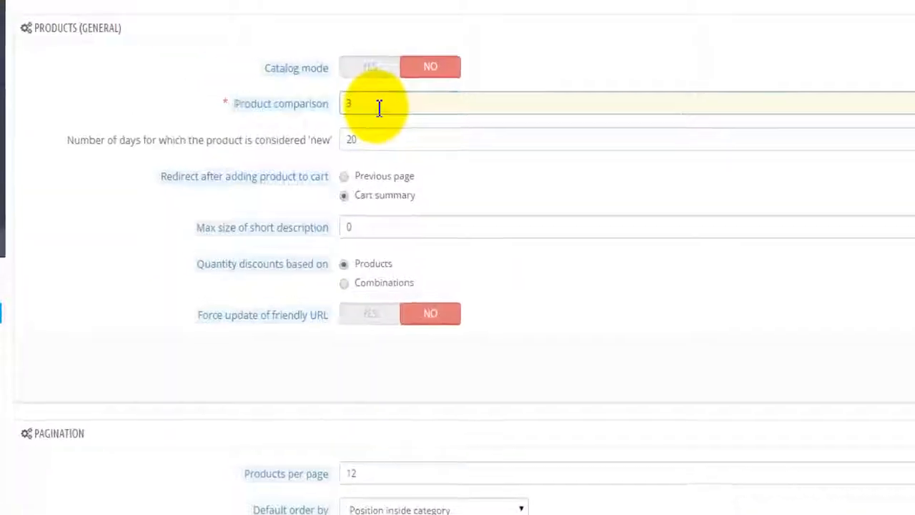
pyautogui.press('BackSpace')
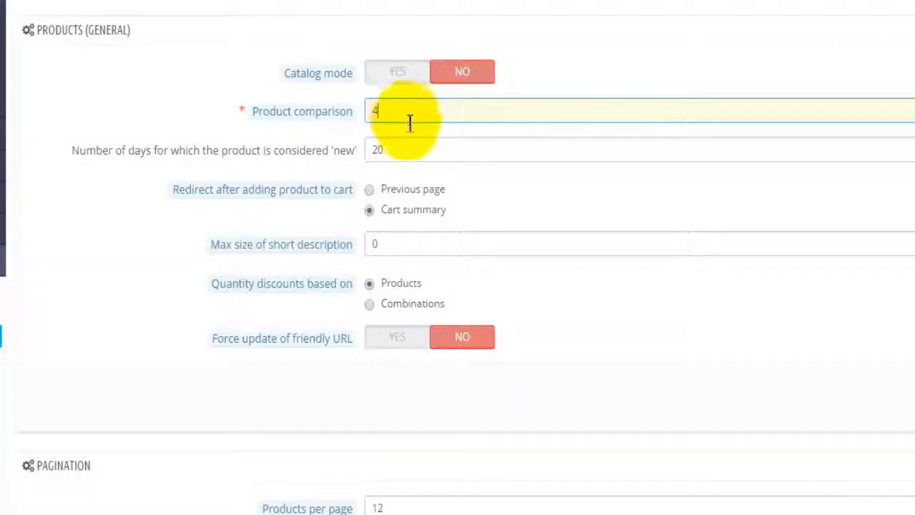
pyautogui.click(405, 151)
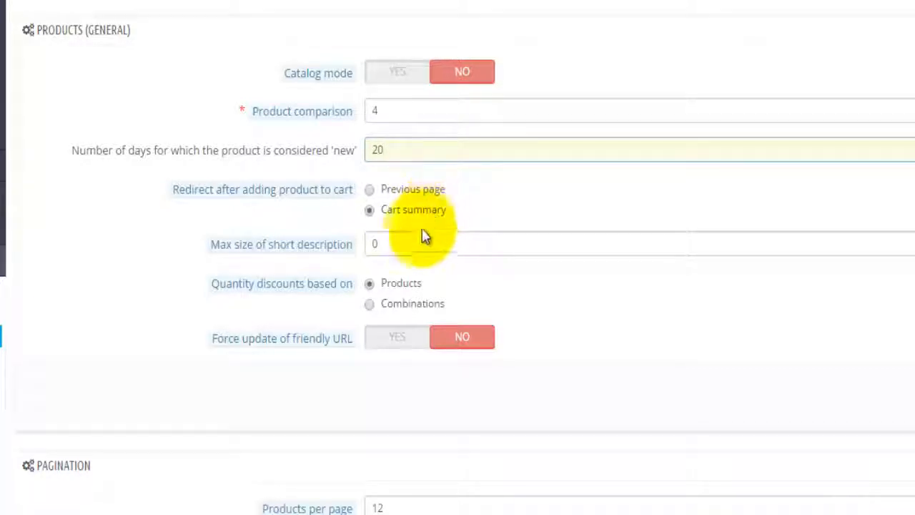
pyautogui.click(403, 243)
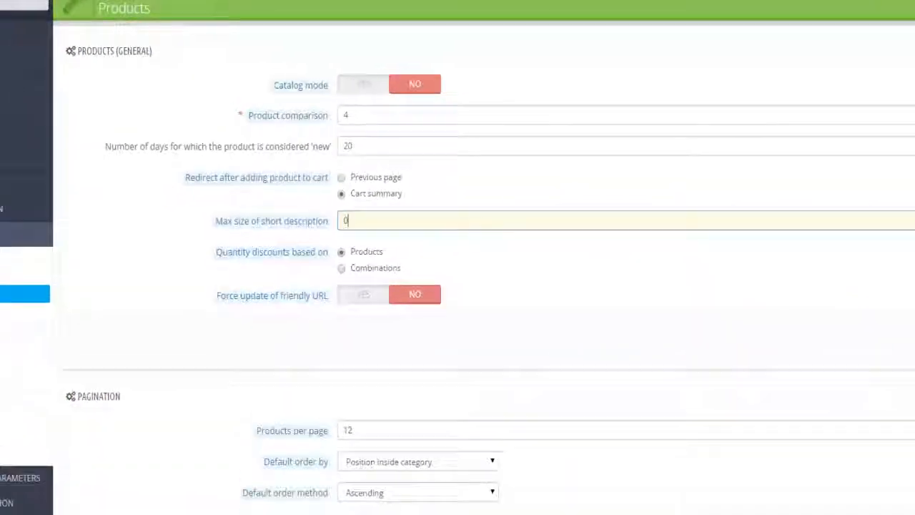
pyautogui.click(880, 289)
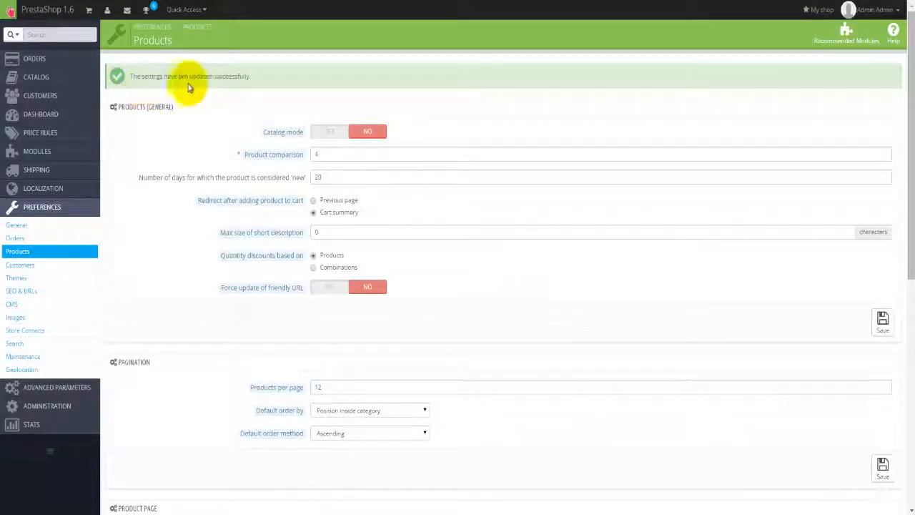
# Save pagination with 10 products per page, sorted by Position inside category, ascending.
pyautogui.scroll(-3, 471, 359)
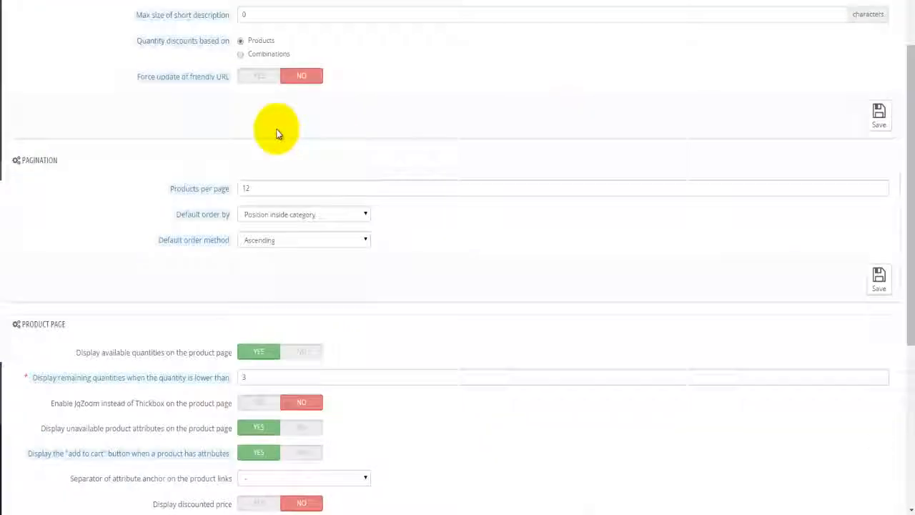
pyautogui.moveTo(163, 243)
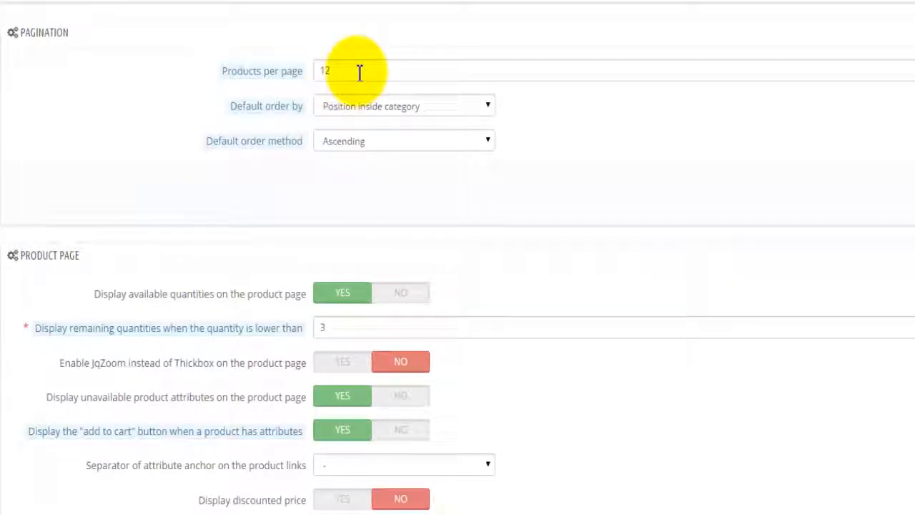
pyautogui.click(360, 72)
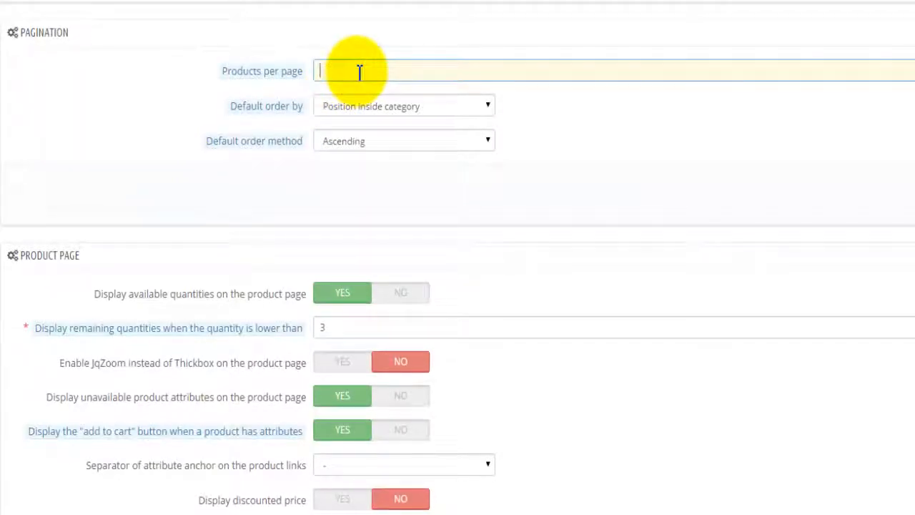
pyautogui.click(411, 112)
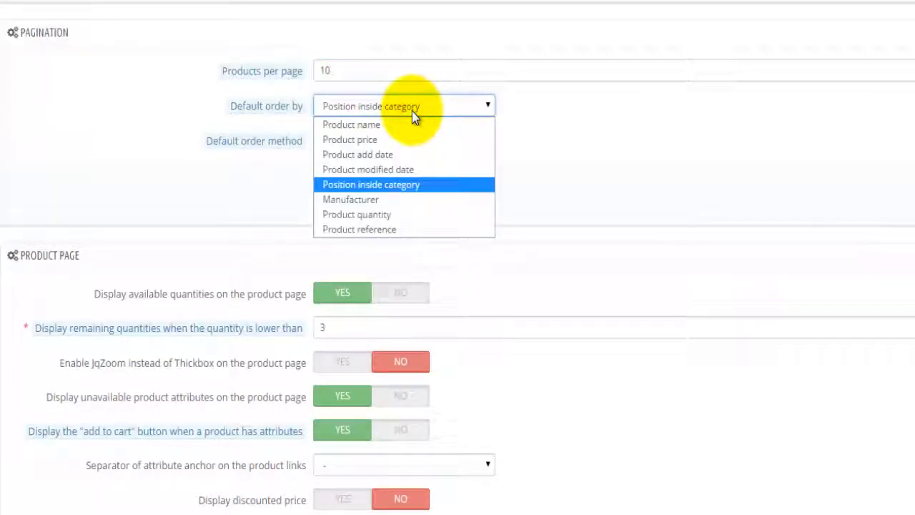
pyautogui.click(417, 184)
pyautogui.click(487, 107)
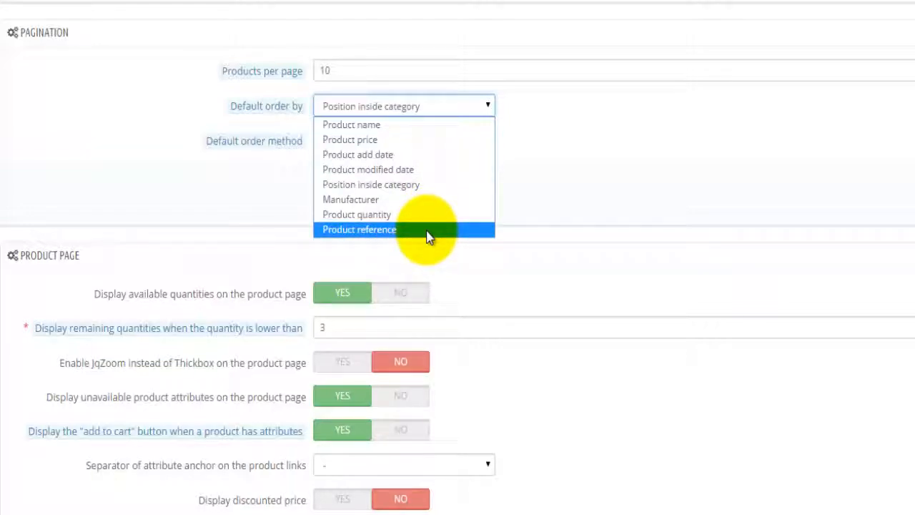
pyautogui.click(425, 187)
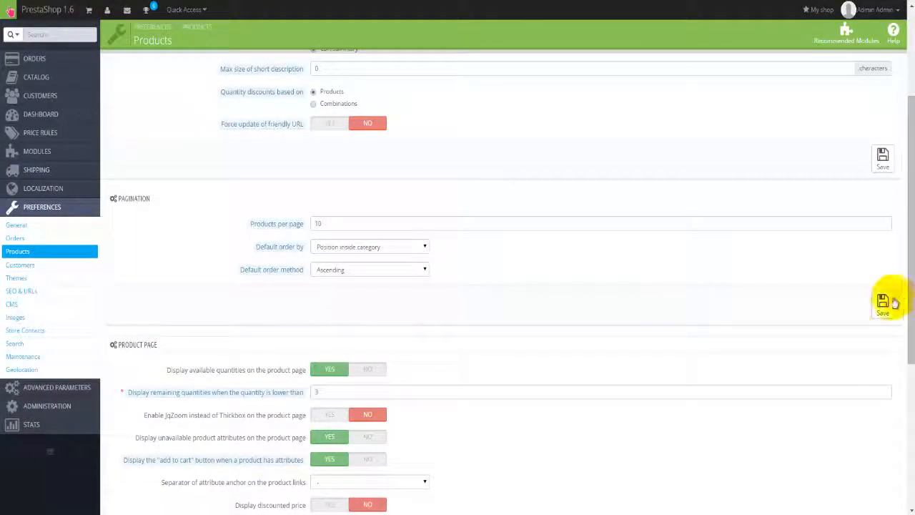
pyautogui.click(889, 303)
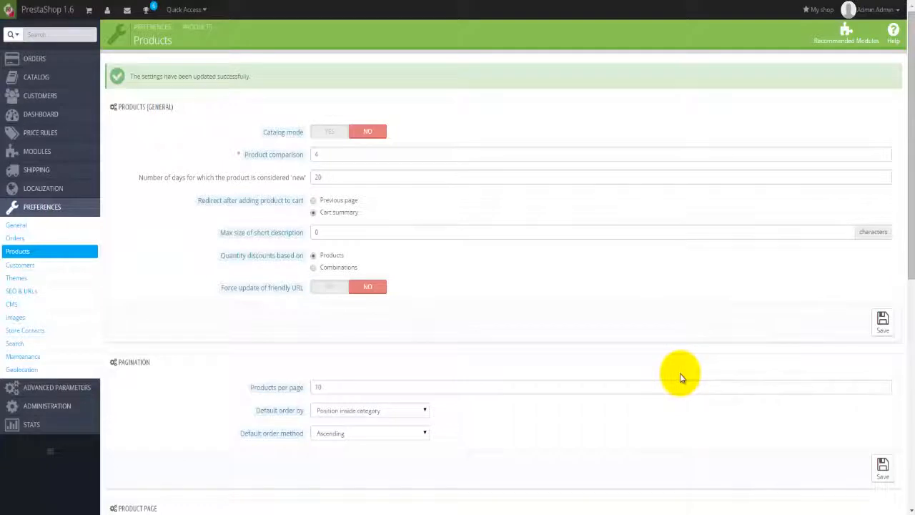
pyautogui.scroll(-3, 680, 375)
# Change the remaining-quantities display threshold on product pages from 3 to 5.
pyautogui.scroll(-3, 680, 373)
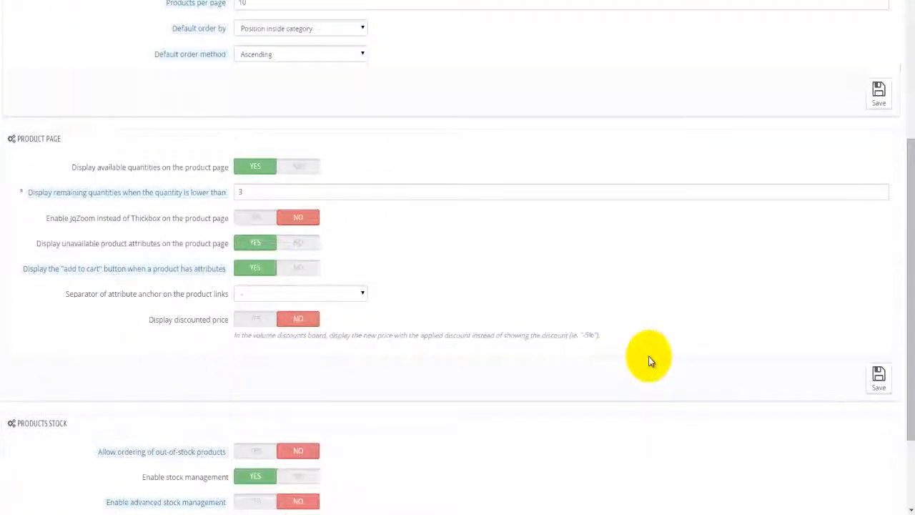
pyautogui.scroll(-1, 648, 361)
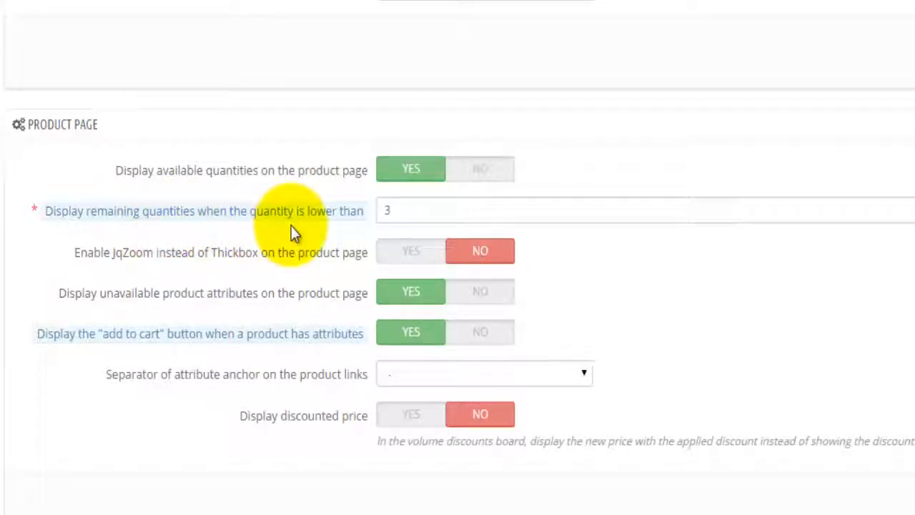
pyautogui.doubleClick(387, 209)
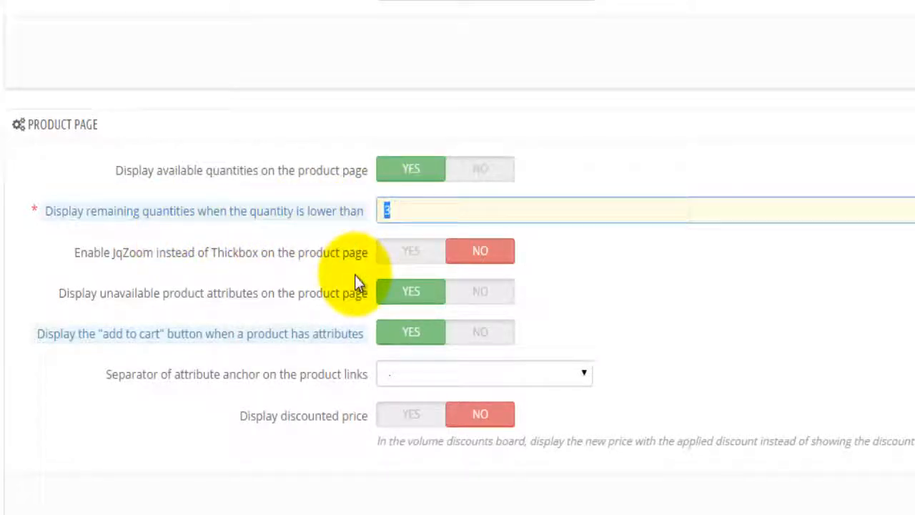
pyautogui.write('5')
pyautogui.click(788, 363)
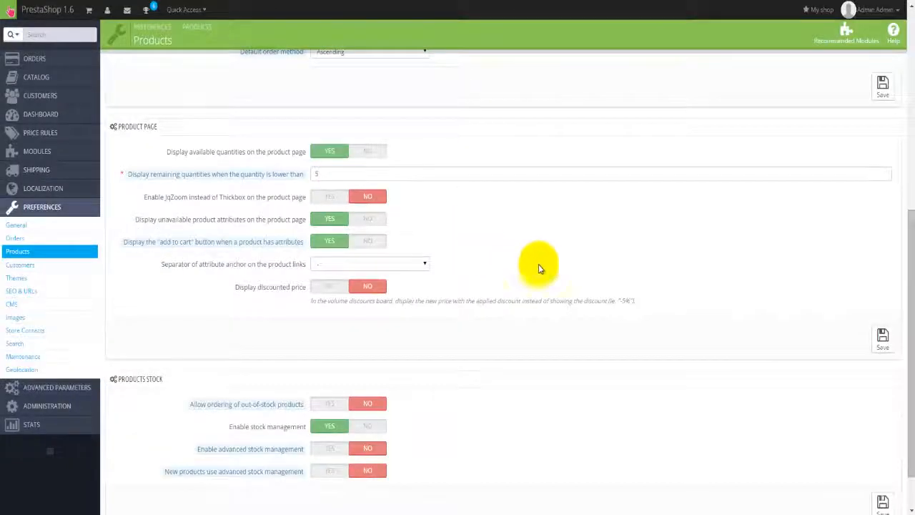
# Save the Product Page settings, leaving advanced stock management for new products set to NO.
pyautogui.click(882, 337)
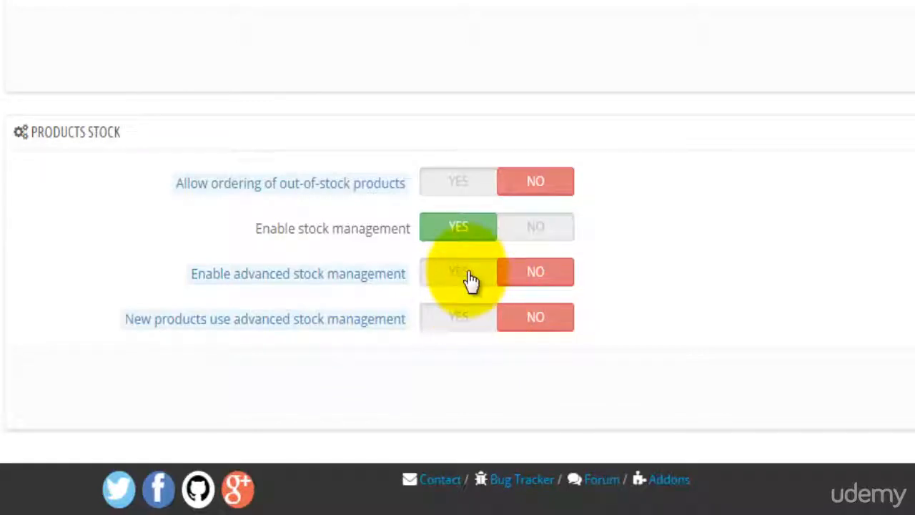
pyautogui.click(452, 326)
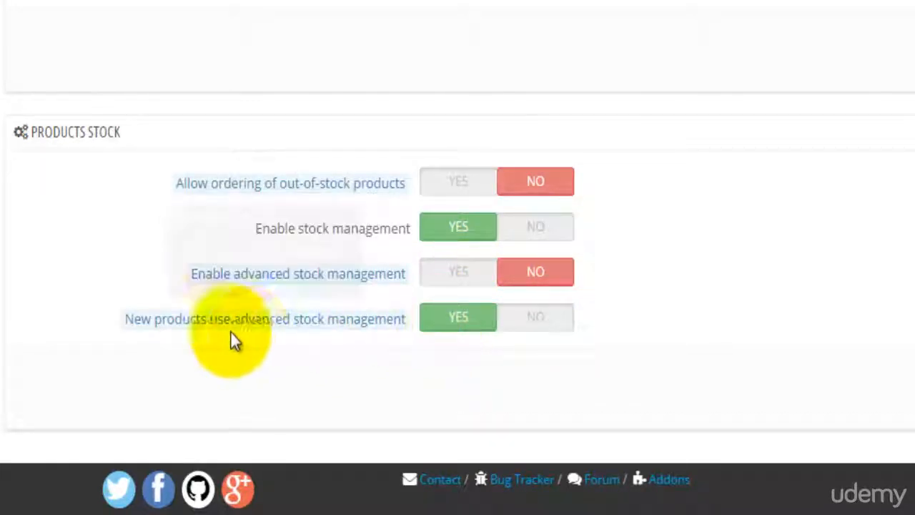
pyautogui.click(535, 325)
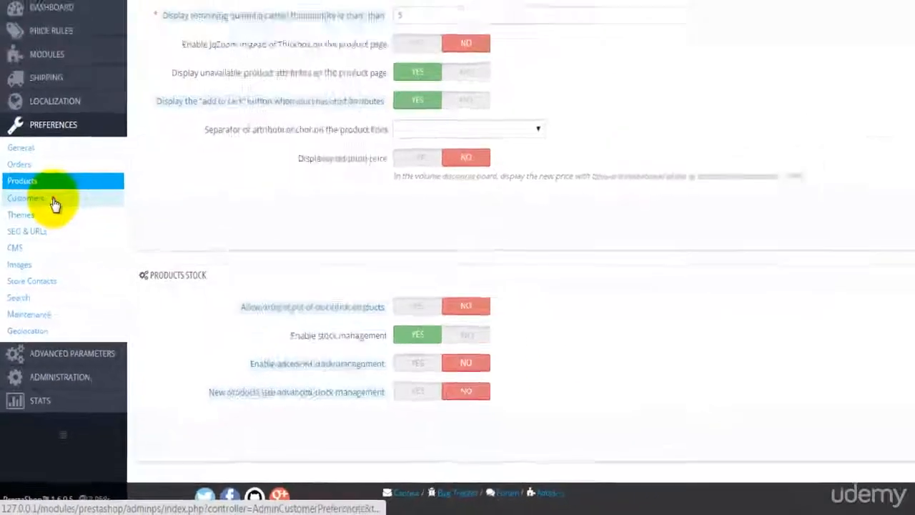
# Set Customers registration to 'Standard (account creation and address creation)' and save.
pyautogui.click(22, 266)
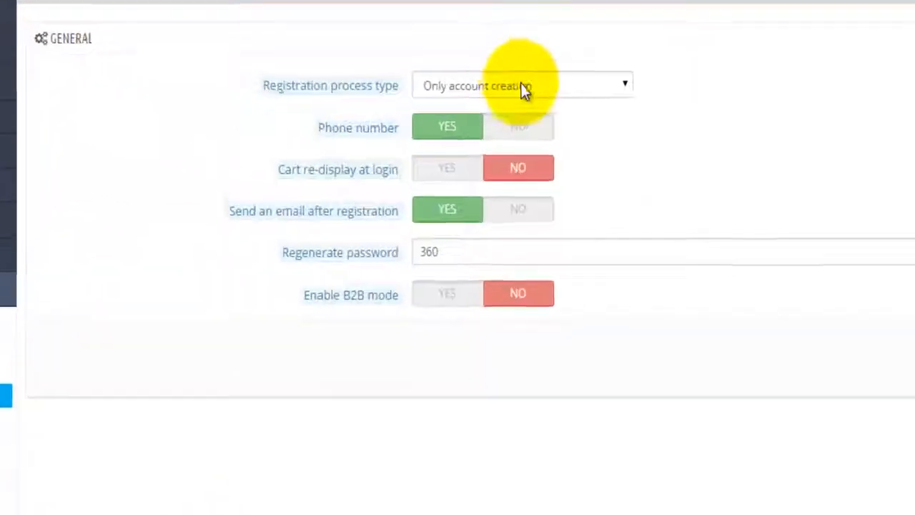
pyautogui.click(623, 82)
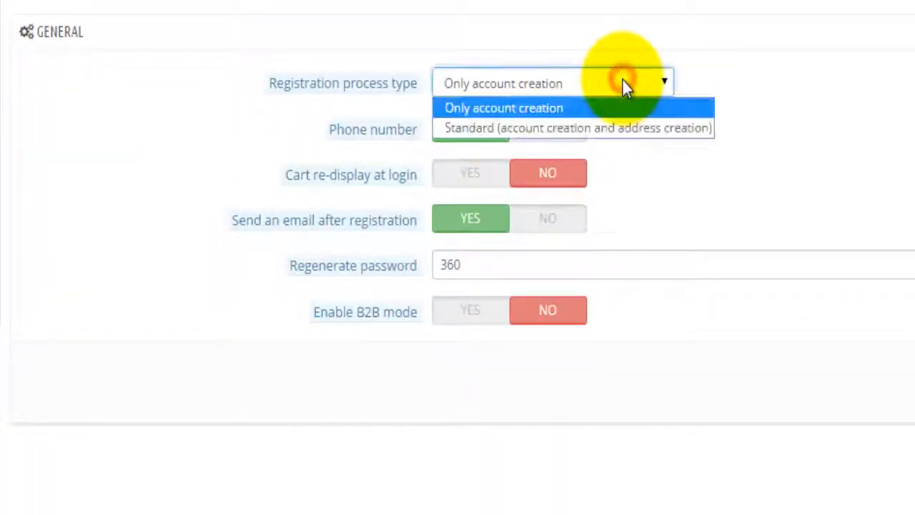
pyautogui.click(672, 130)
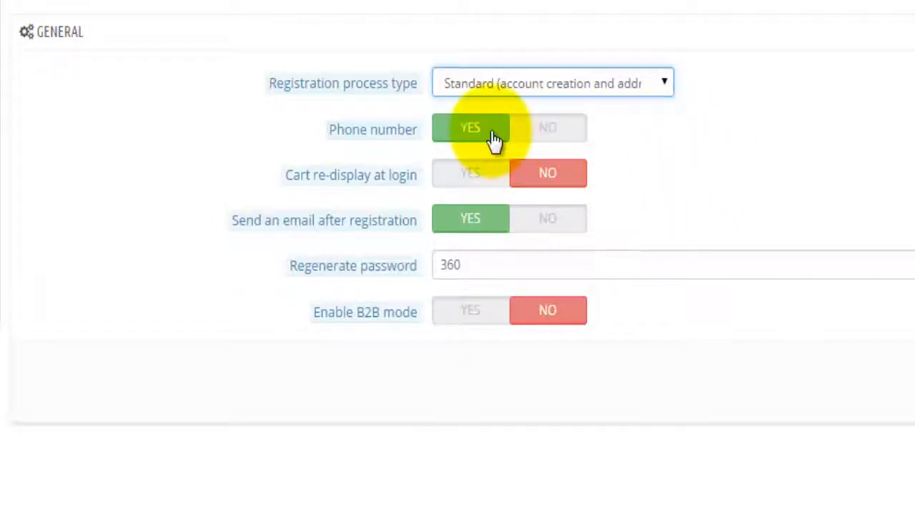
pyautogui.moveTo(393, 180)
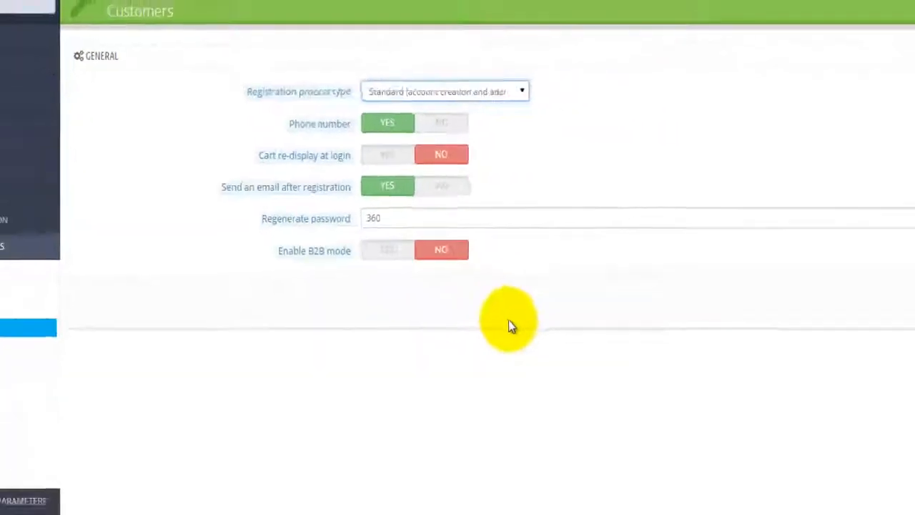
pyautogui.click(893, 245)
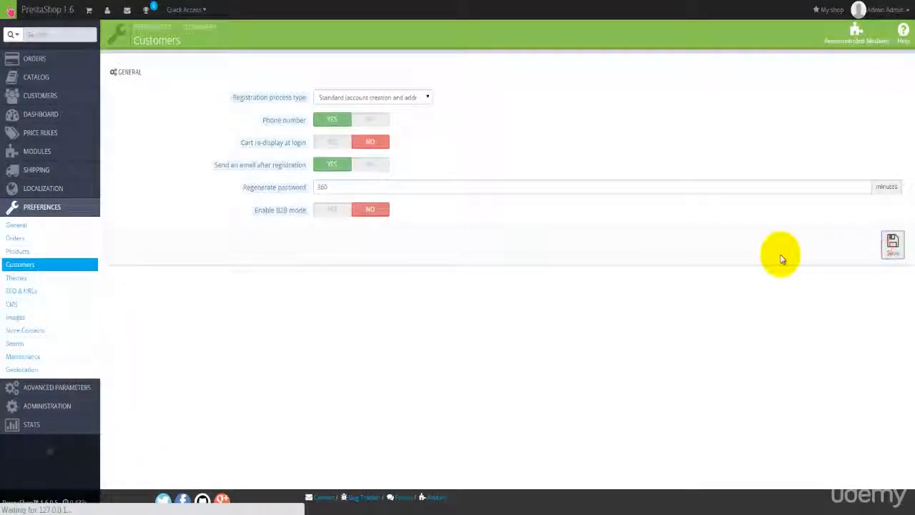
# Look over the Themes preferences, then bring up the CMS pages list.
pyautogui.click(20, 278)
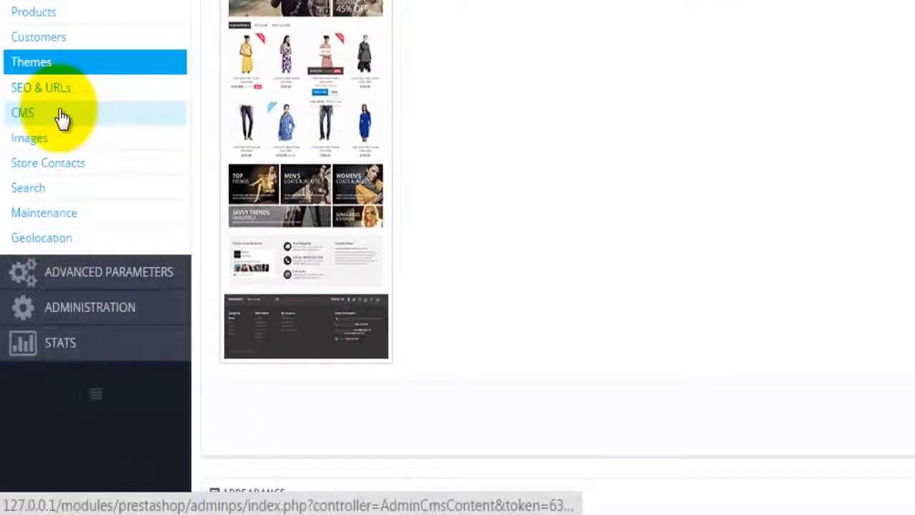
pyautogui.click(61, 115)
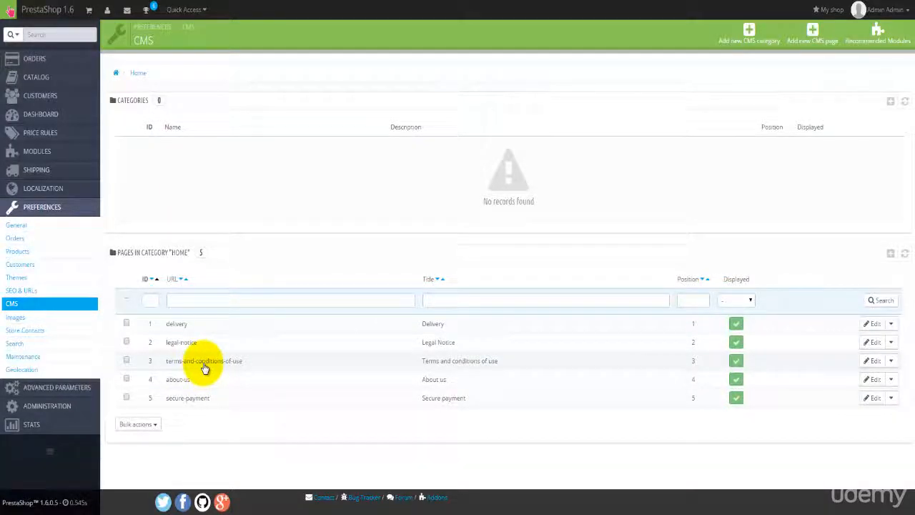
# Open the Terms and conditions of use page for editing, keeping its category as Home.
pyautogui.click(880, 365)
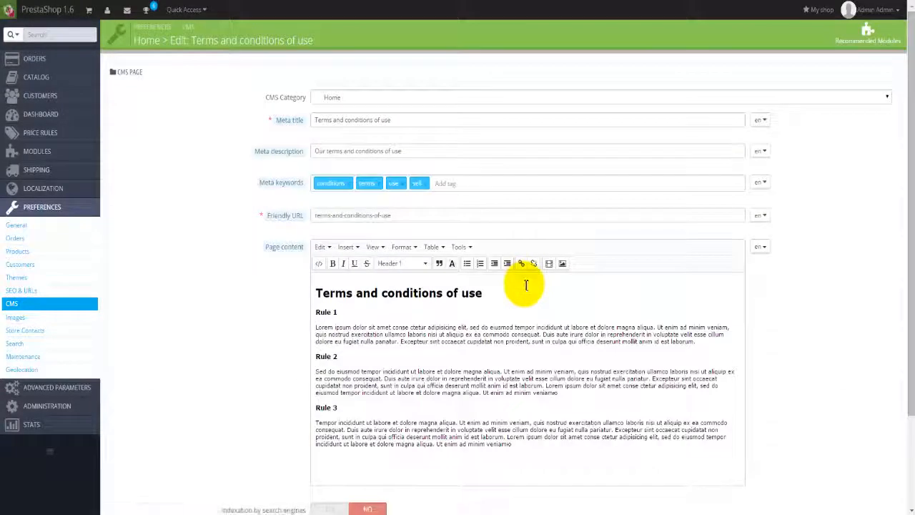
pyautogui.click(485, 328)
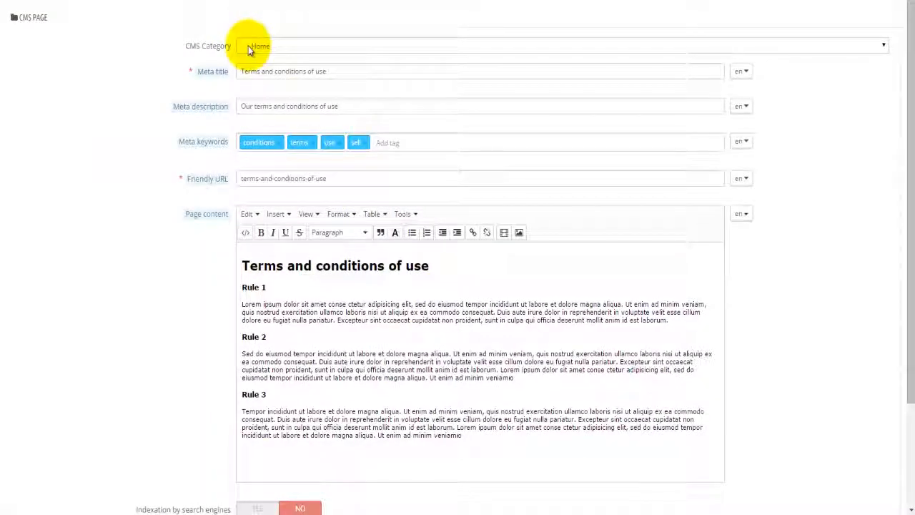
pyautogui.click(295, 50)
pyautogui.click(296, 50)
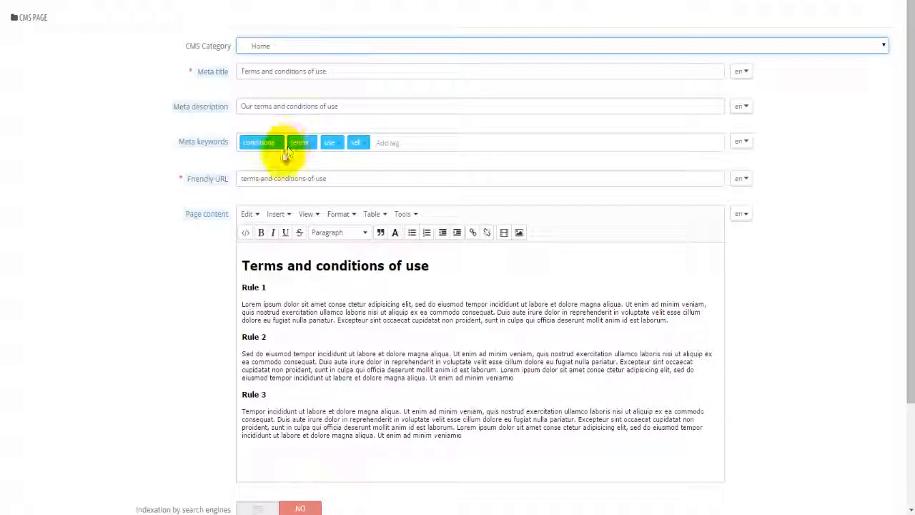
pyautogui.click(307, 340)
# Read through the Rule 2 content, then go on to the Images preferences.
pyautogui.scroll(-2, 313, 343)
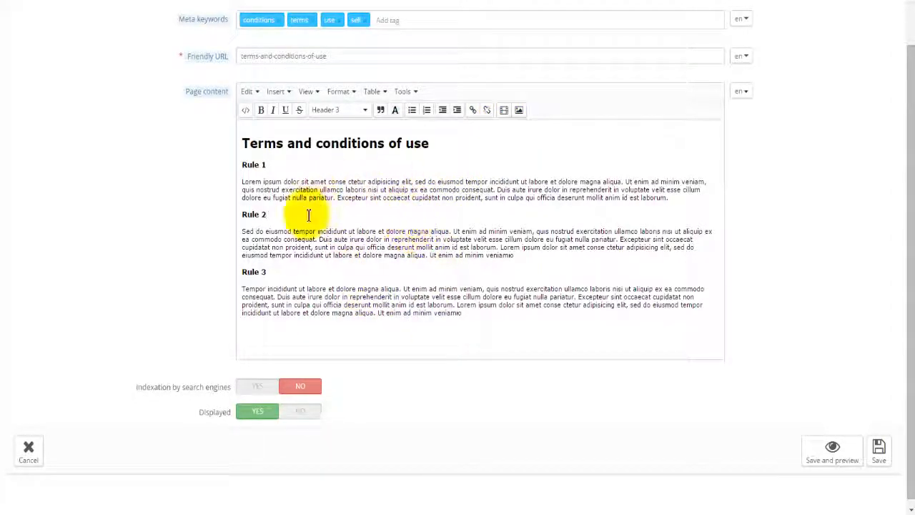
pyautogui.click(360, 235)
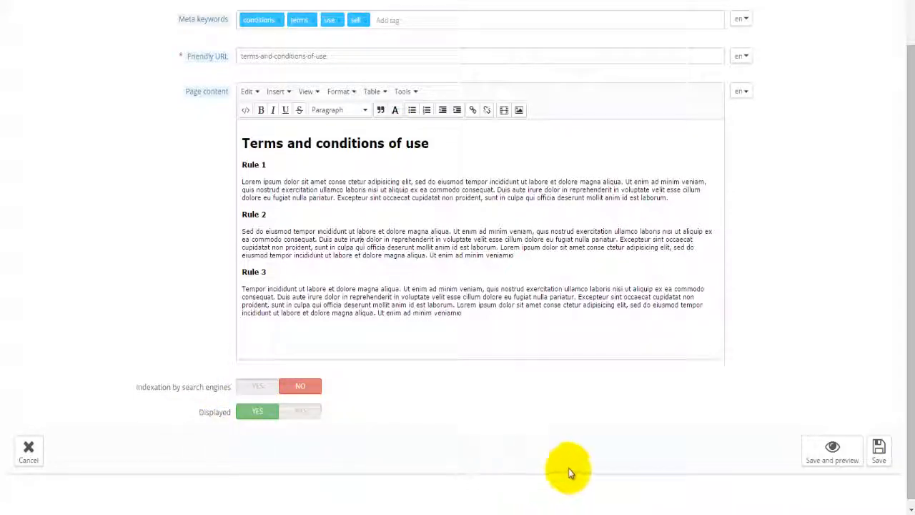
pyautogui.scroll(3, 660, 452)
pyautogui.scroll(-3, 658, 449)
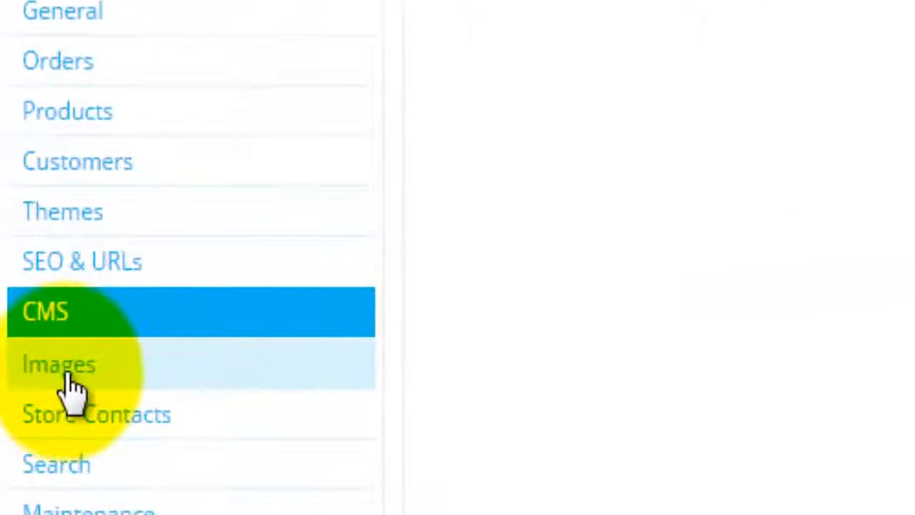
pyautogui.click(64, 372)
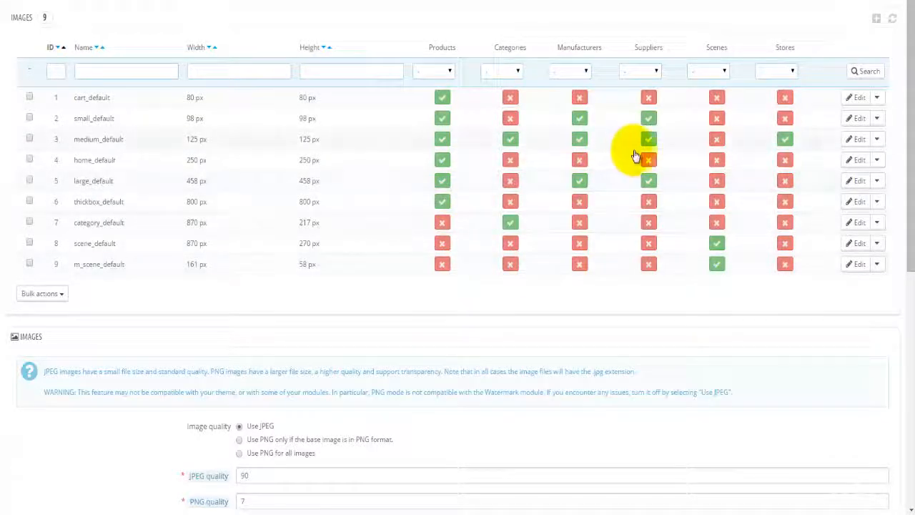
pyautogui.click(854, 97)
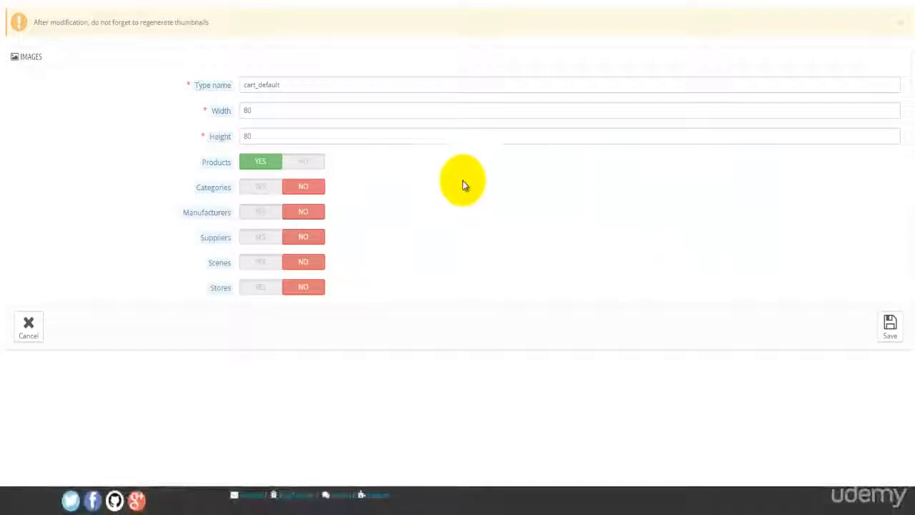
pyautogui.click(277, 109)
pyautogui.click(289, 139)
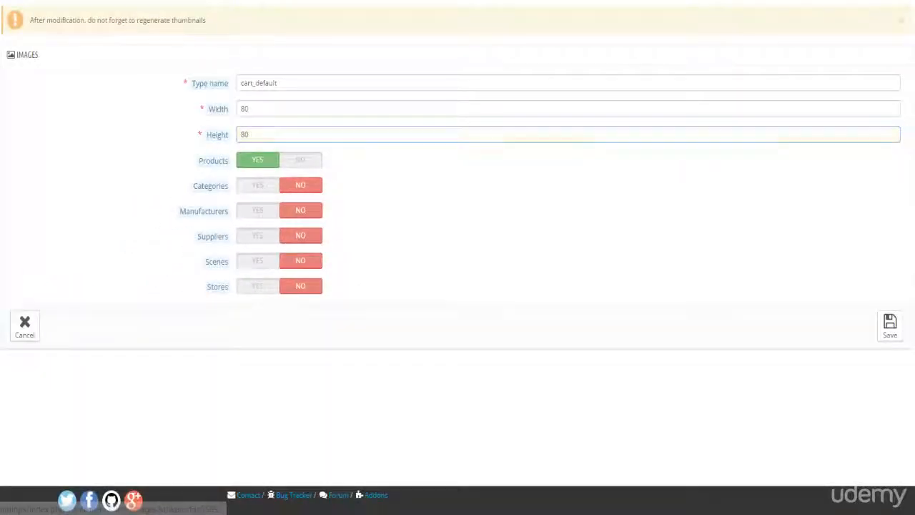
pyautogui.click(2, 303)
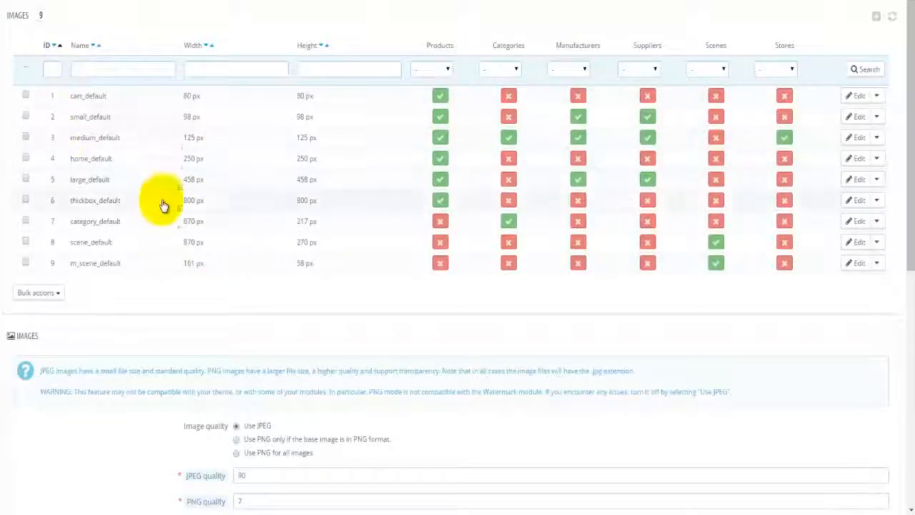
pyautogui.scroll(-3, 161, 235)
pyautogui.scroll(-1, 166, 230)
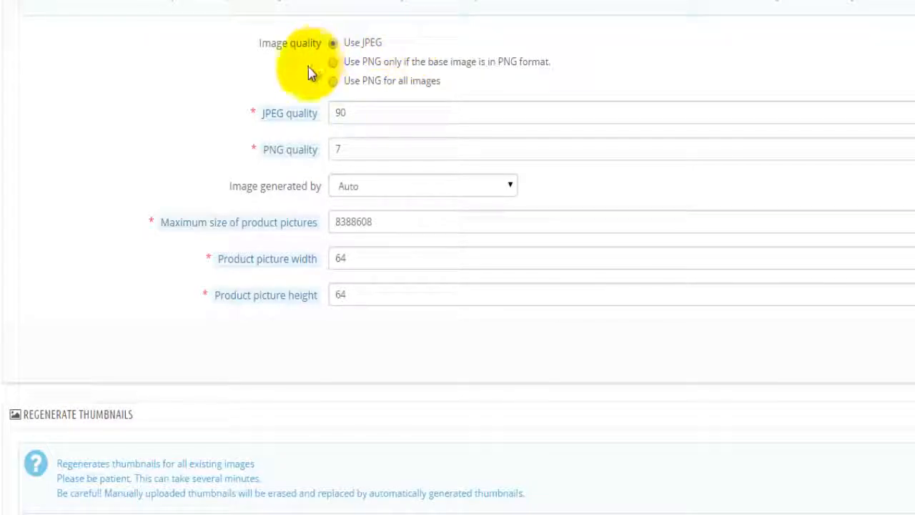
pyautogui.click(352, 148)
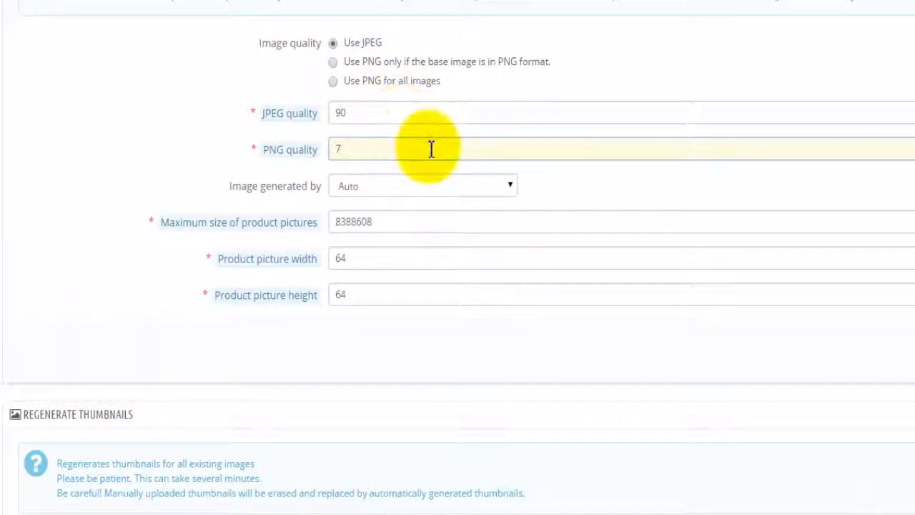
pyautogui.scroll(-2, 431, 150)
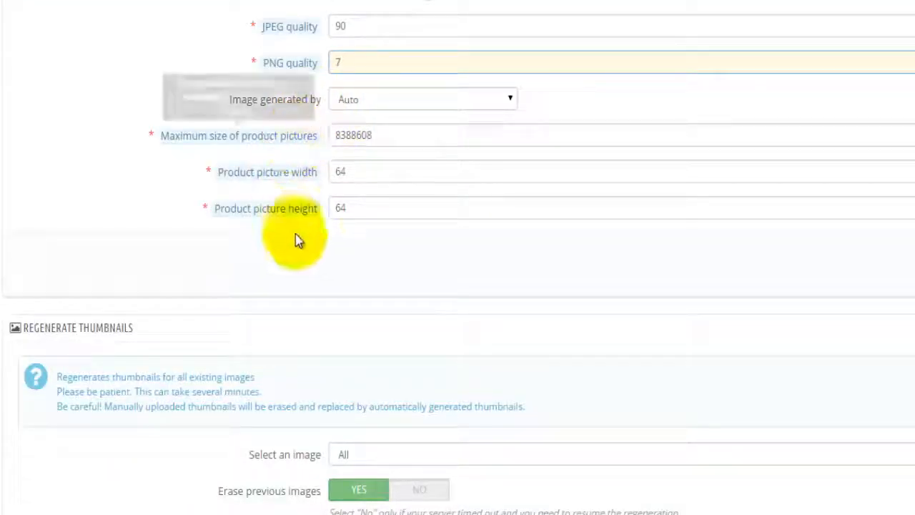
pyautogui.scroll(-1, 379, 207)
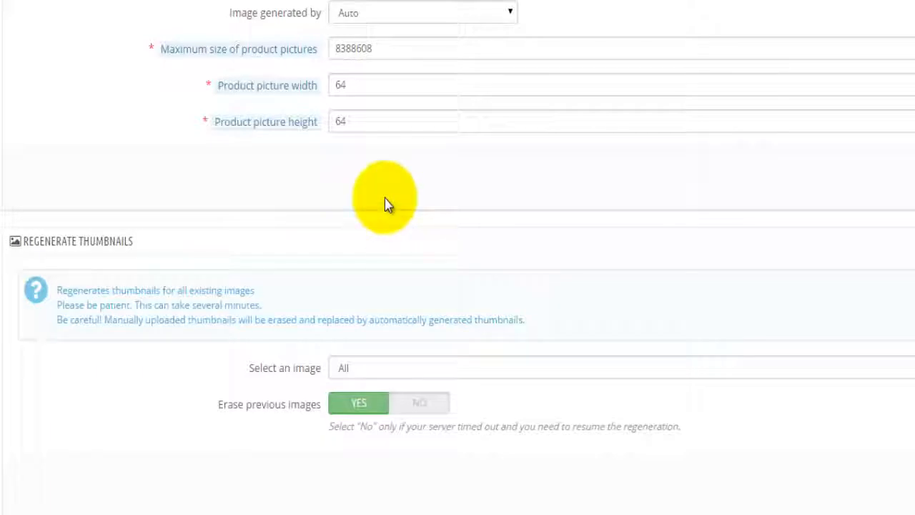
pyautogui.moveTo(235, 95)
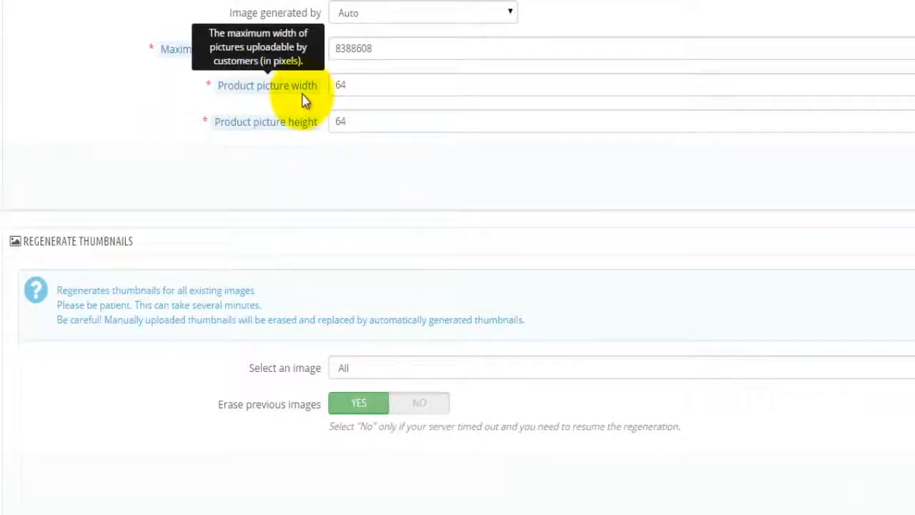
pyautogui.click(361, 93)
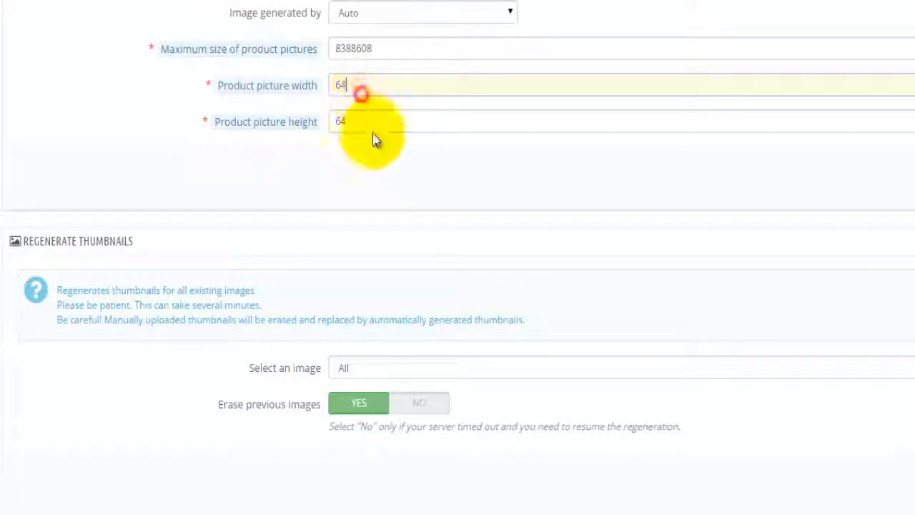
pyautogui.click(360, 122)
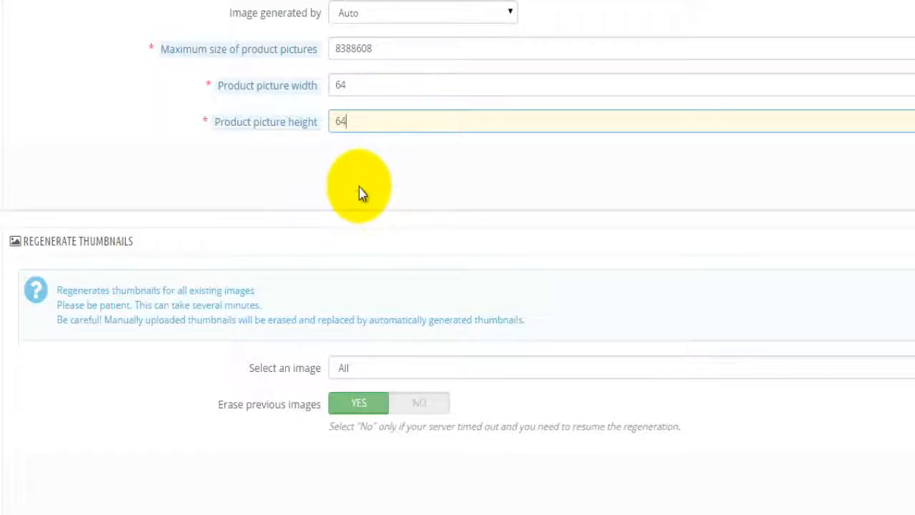
pyautogui.click(356, 86)
pyautogui.click(359, 117)
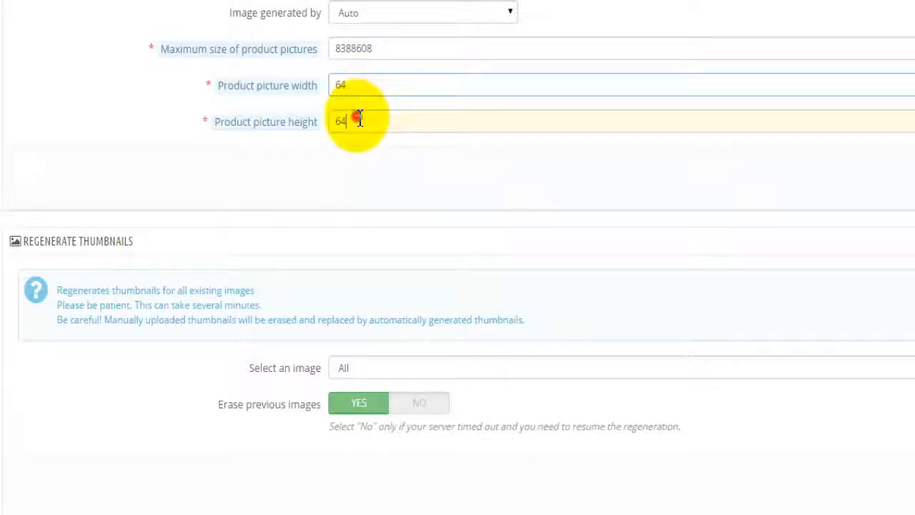
pyautogui.click(359, 180)
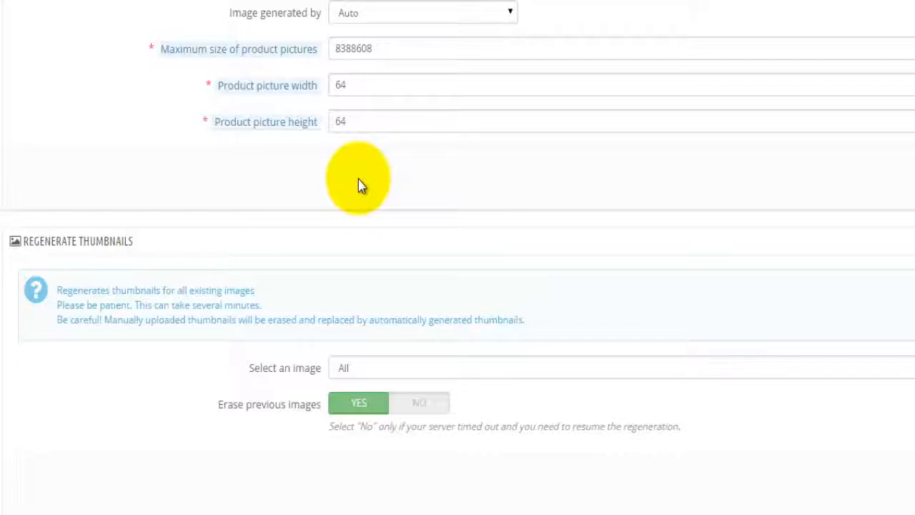
pyautogui.click(348, 120)
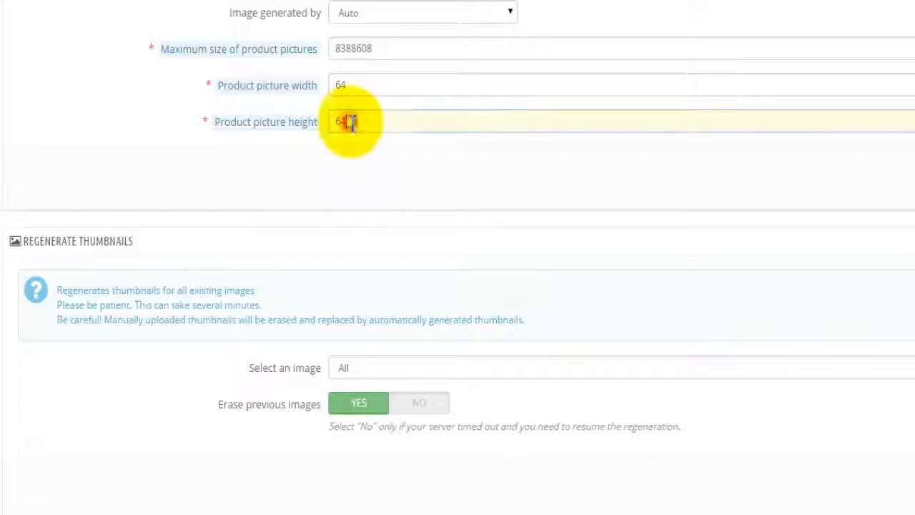
pyautogui.click(363, 85)
pyautogui.click(356, 123)
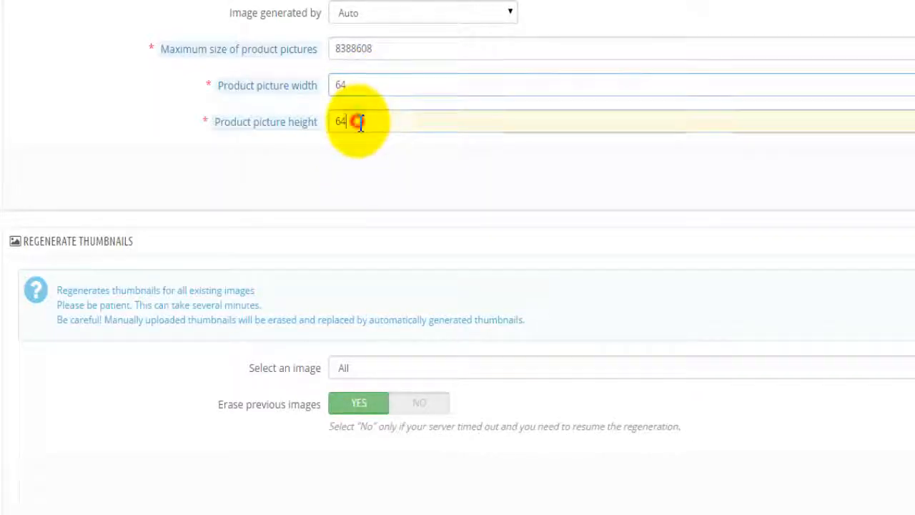
pyautogui.click(365, 86)
pyautogui.click(359, 119)
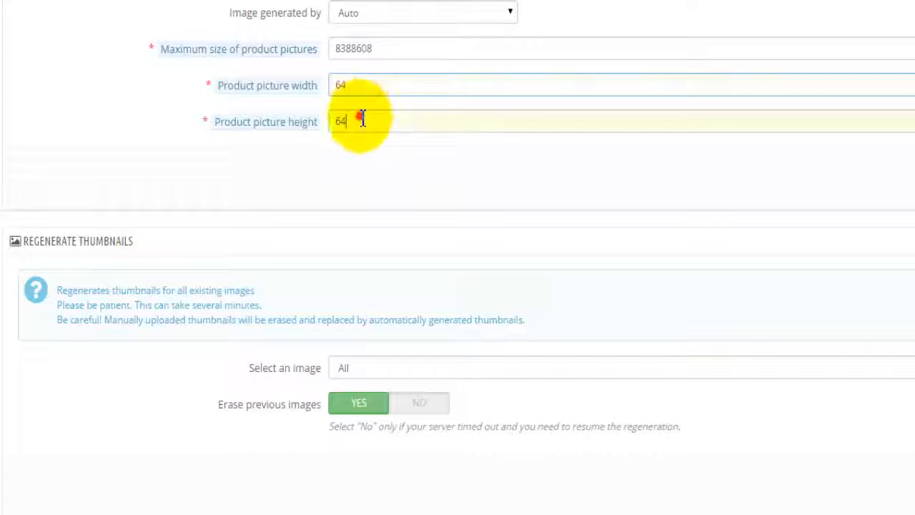
pyautogui.click(350, 207)
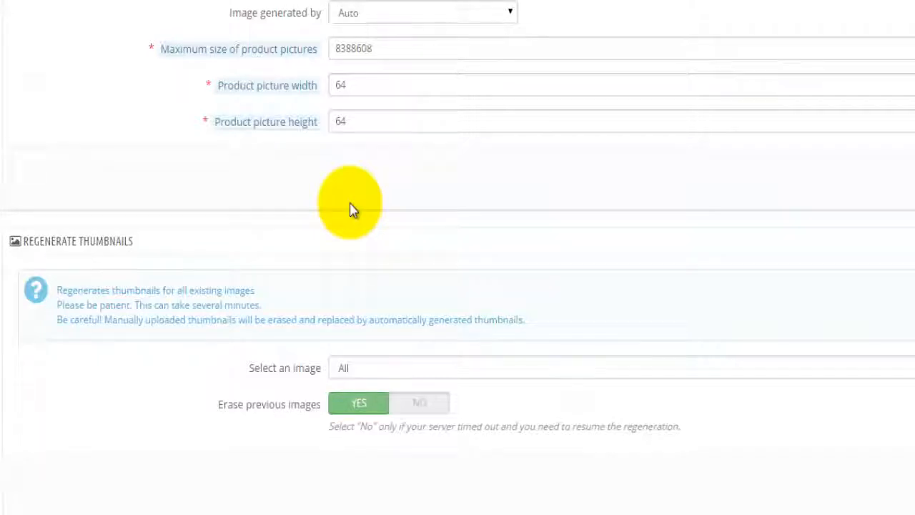
pyautogui.scroll(-1, 350, 209)
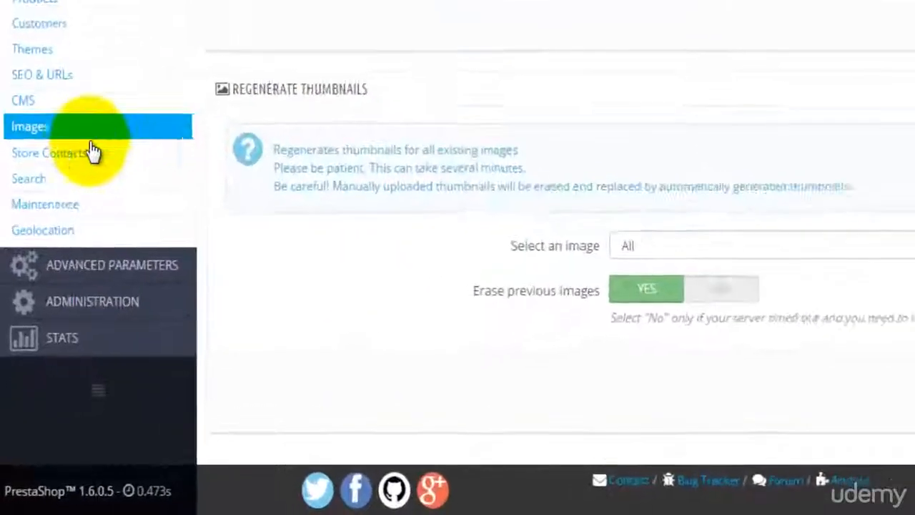
# On Store Contacts, change the shop name to 'My Shop', enter a new shop e-mail, and save.
pyautogui.click(91, 152)
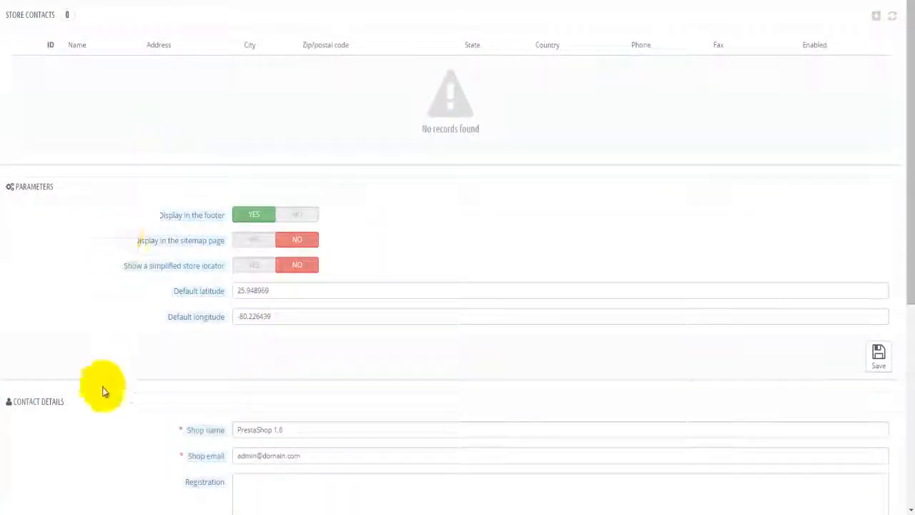
pyautogui.scroll(-4, 102, 386)
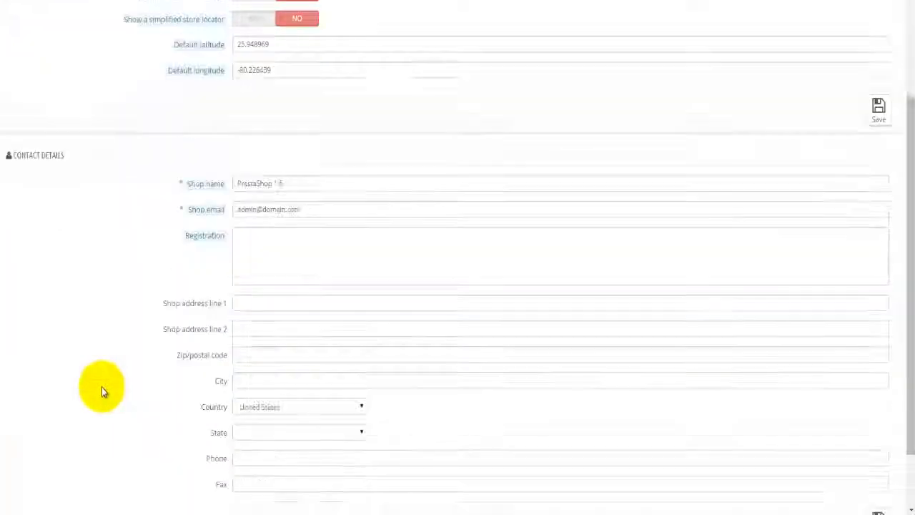
pyautogui.tripleClick(295, 184)
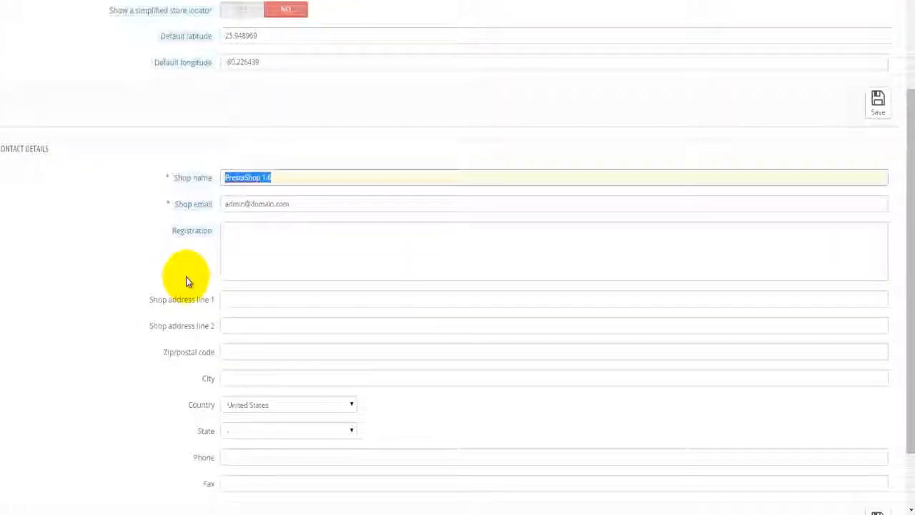
pyautogui.write('mY Shop')
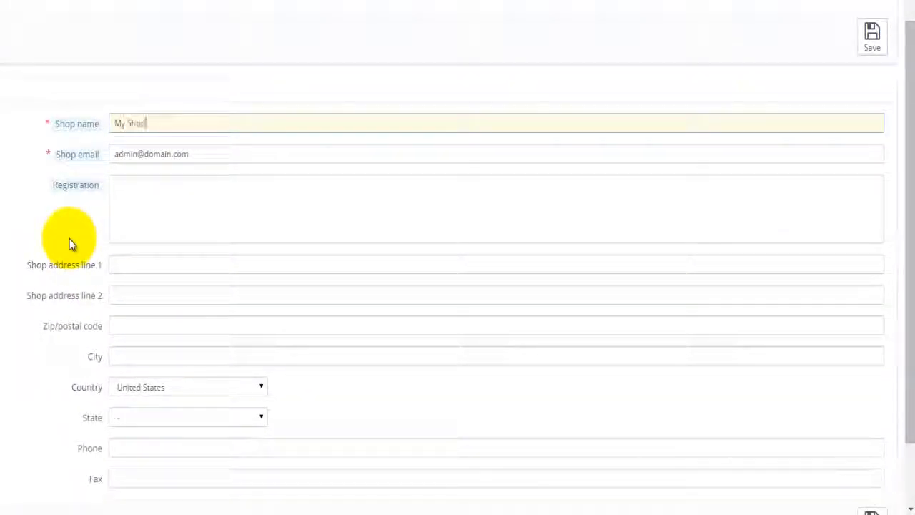
pyautogui.press('Tab')
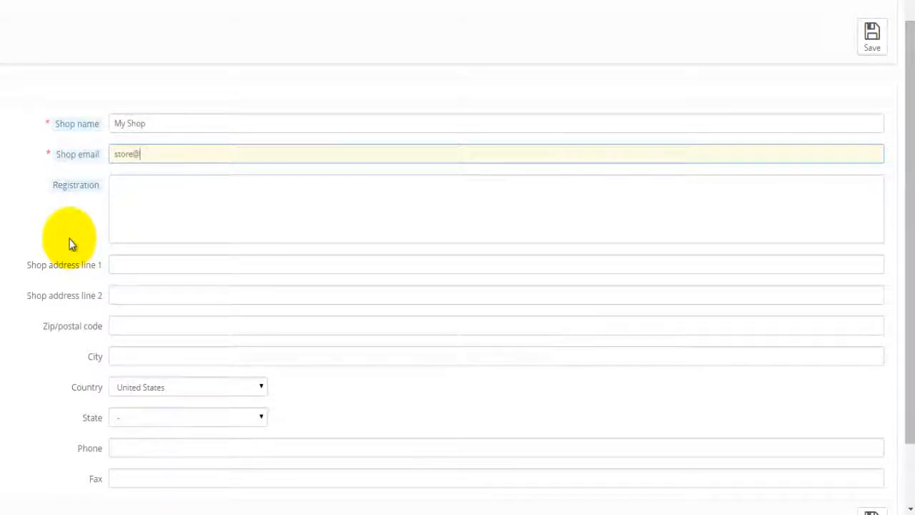
pyautogui.click(180, 221)
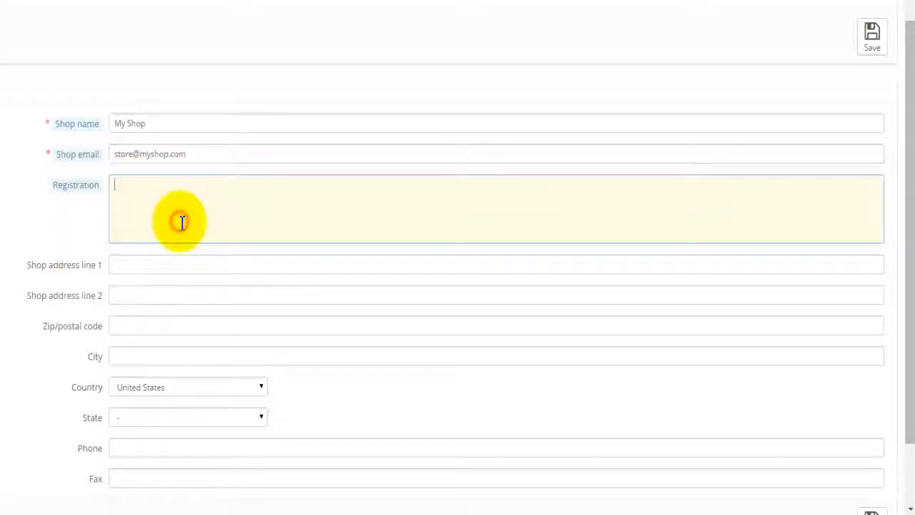
pyautogui.scroll(-2, 24, 299)
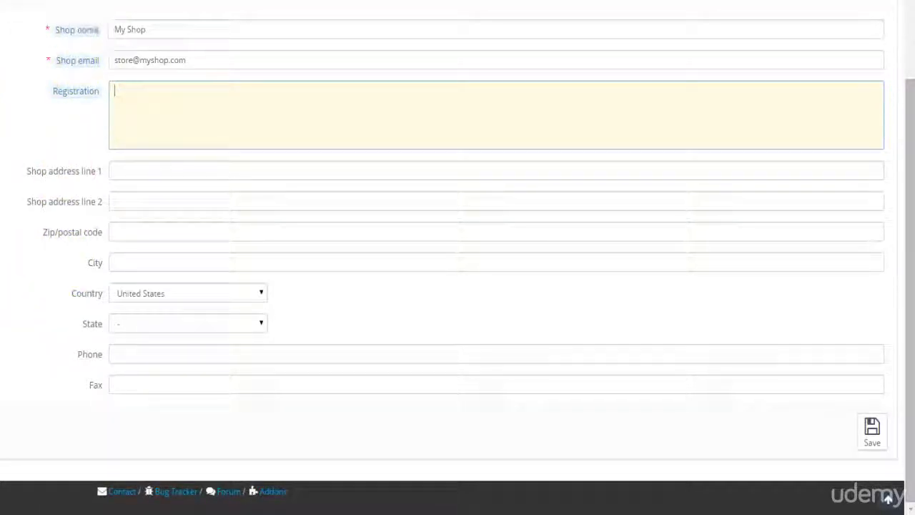
pyautogui.click(160, 169)
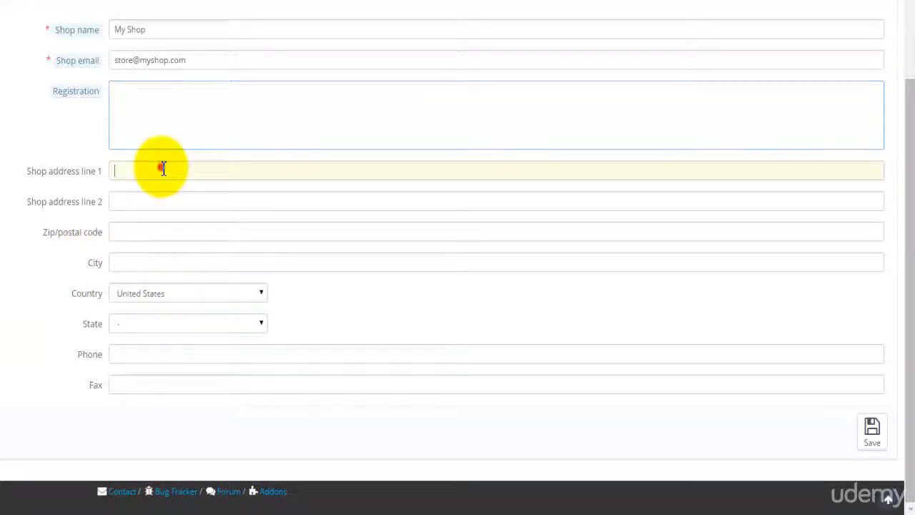
pyautogui.click(140, 203)
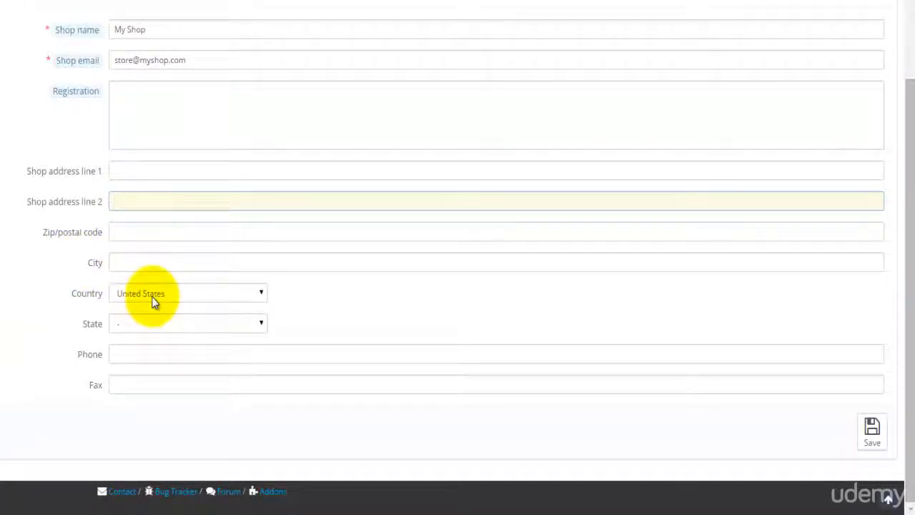
pyautogui.click(872, 429)
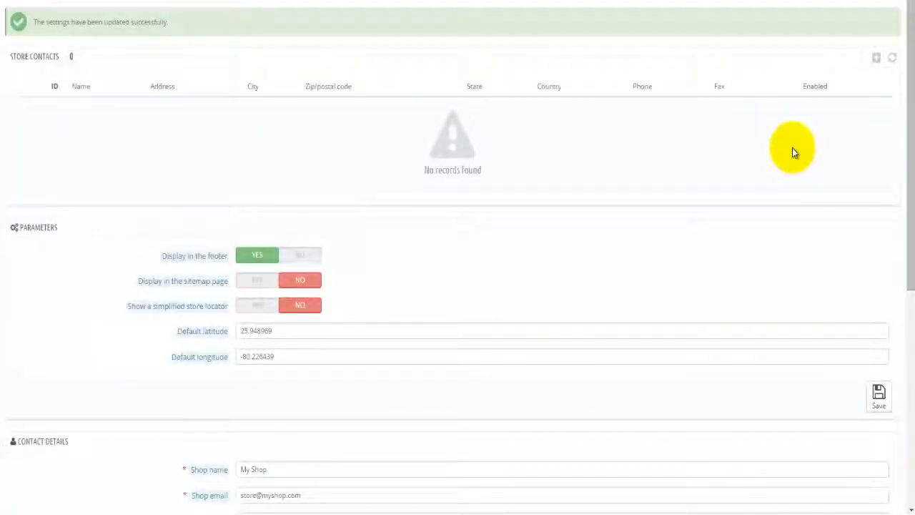
# Fill in the new store's name, street address, zip code and city, Los Angeles.
pyautogui.click(505, 49)
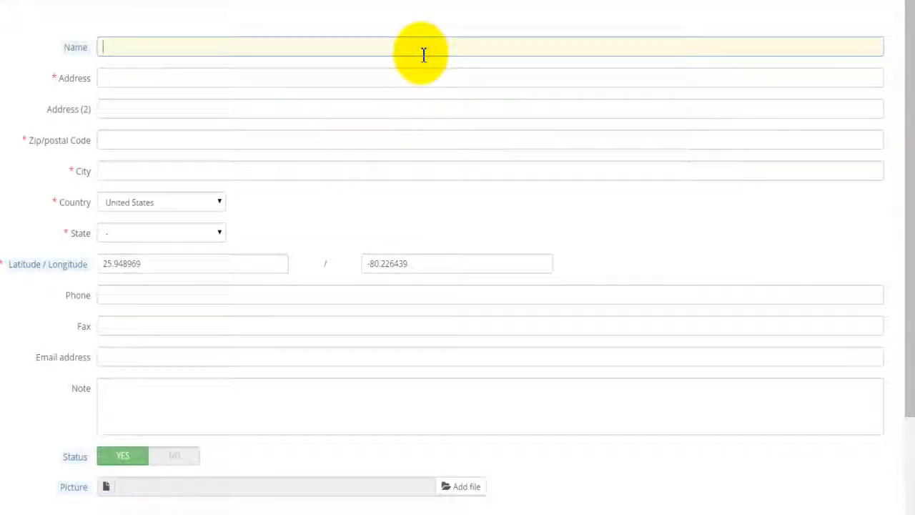
pyautogui.write('John Smith')
pyautogui.press('Tab')
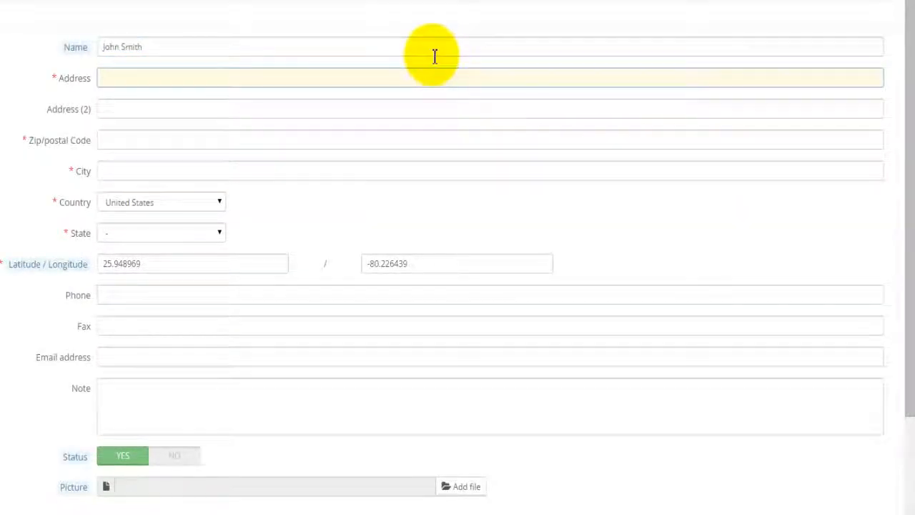
pyautogui.write('123')
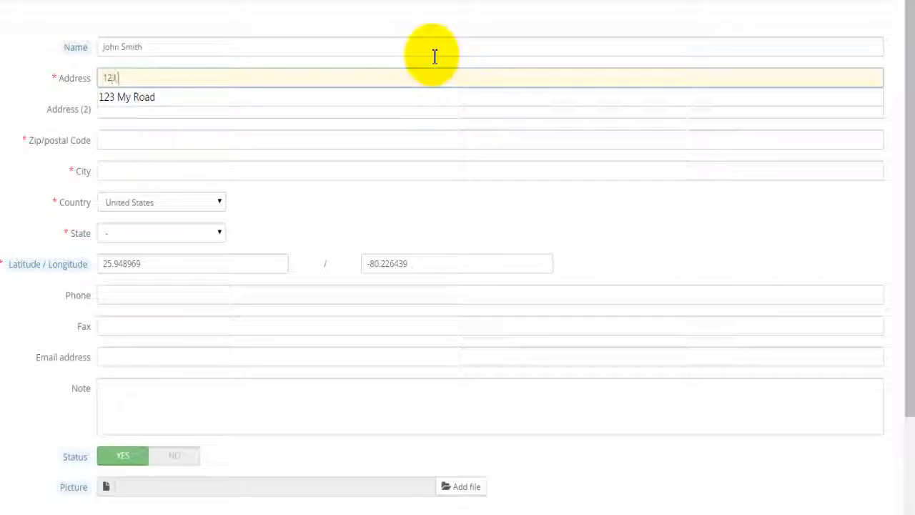
pyautogui.write(' My Street')
pyautogui.press('Tab')
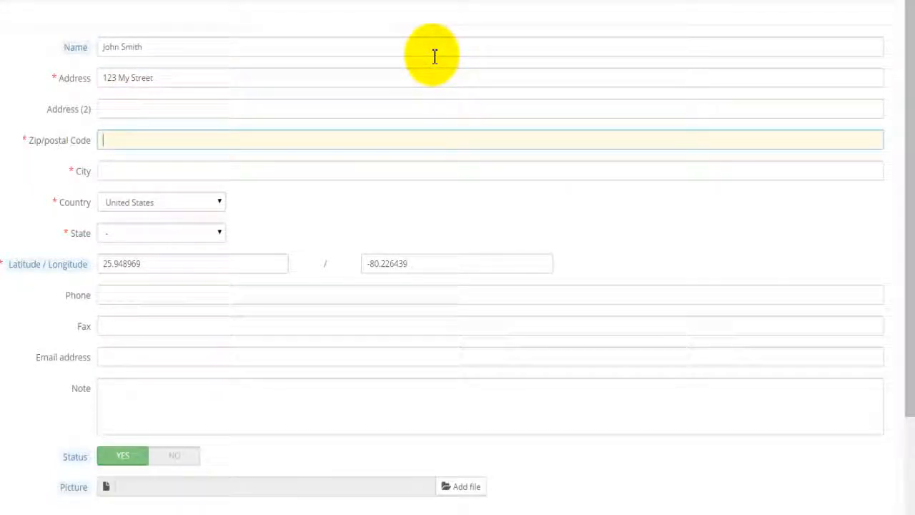
pyautogui.write('90210')
pyautogui.press('Tab')
pyautogui.write('Los Angeles')
# Leave country, state, phone, fax, e-mail, note and hours unchanged and save the store.
pyautogui.press('Tab')
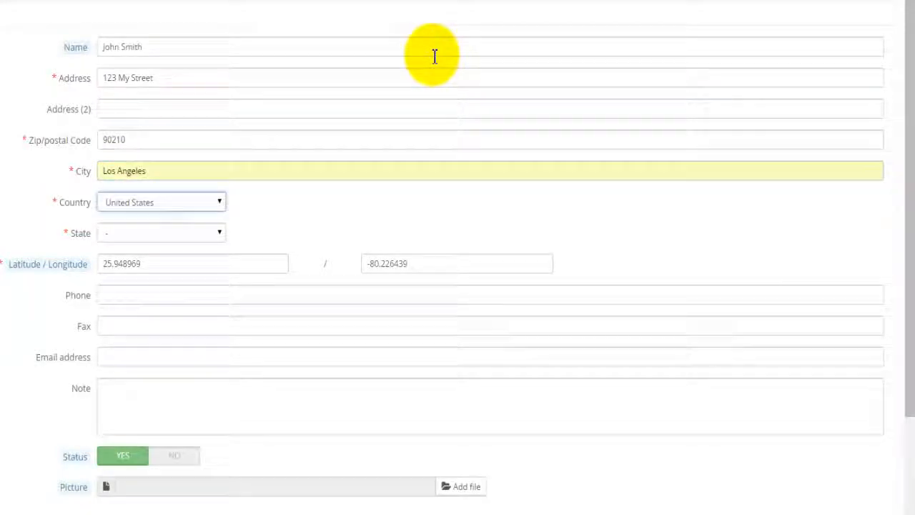
pyautogui.press('Tab')
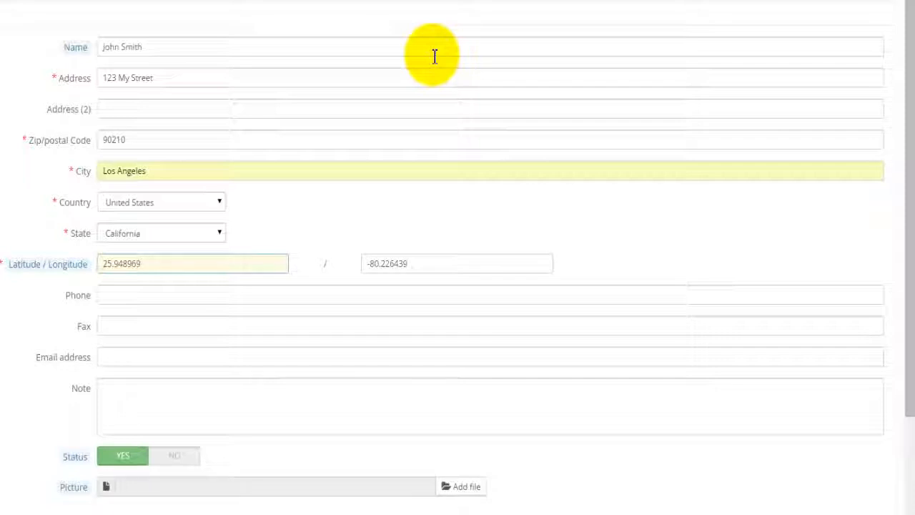
pyautogui.press('Tab')
pyautogui.press('Tab')
pyautogui.press('Tab')
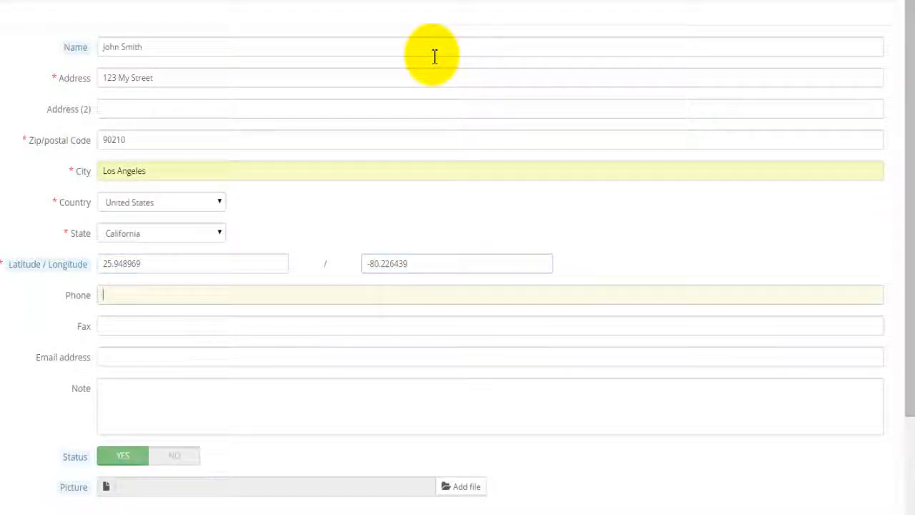
pyautogui.press('Tab')
pyautogui.press('Tab')
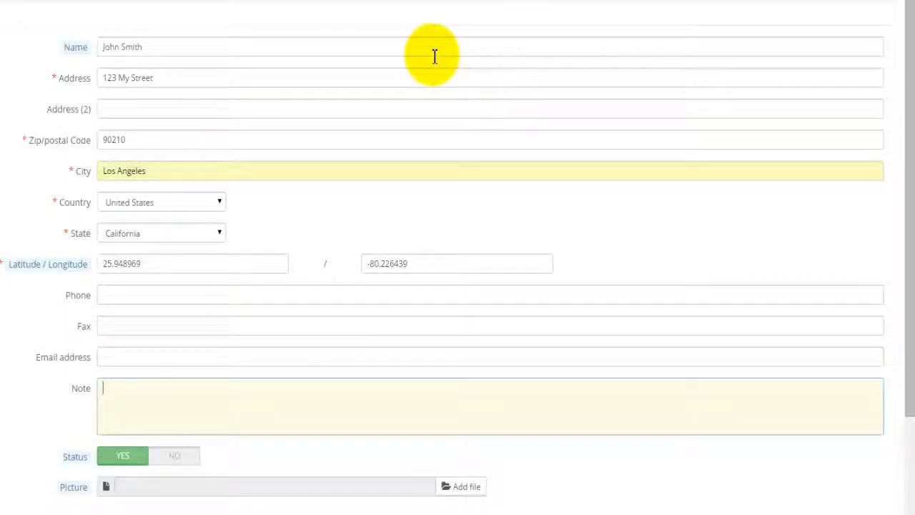
pyautogui.scroll(-2, 457, 285)
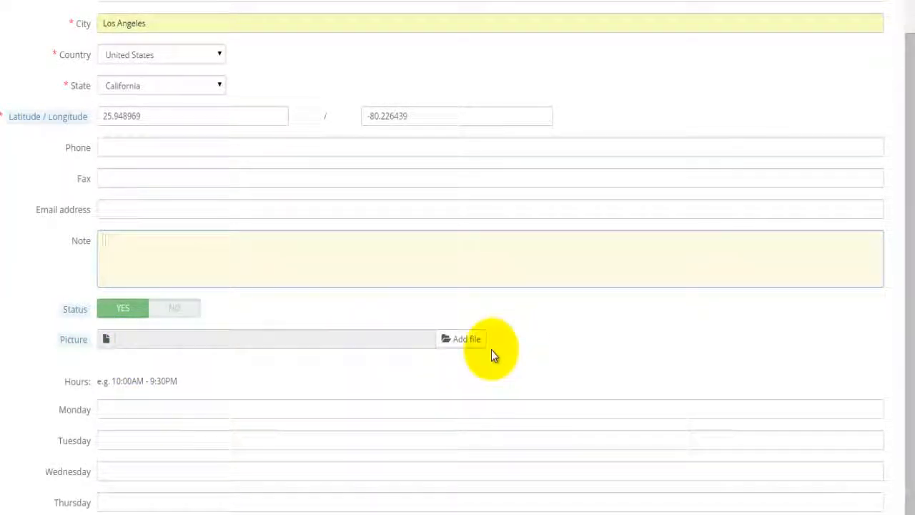
pyautogui.scroll(-2, 3, 400)
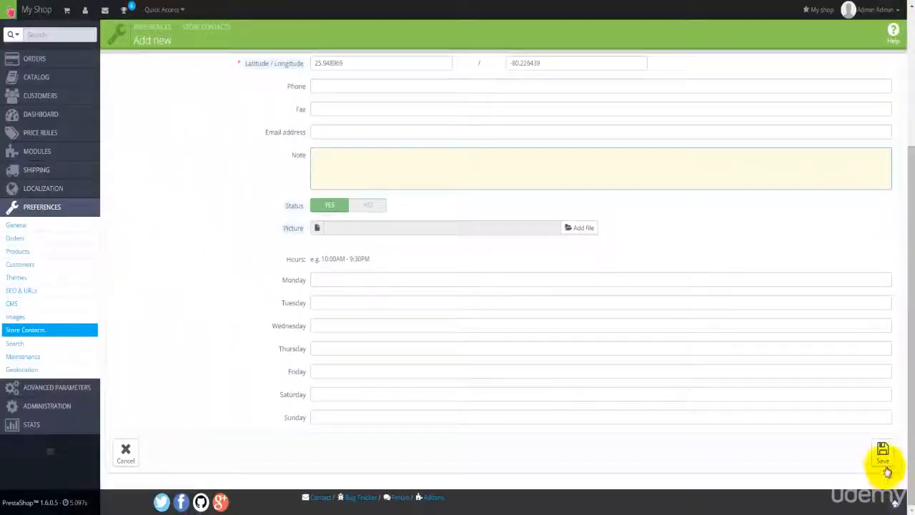
pyautogui.click(884, 463)
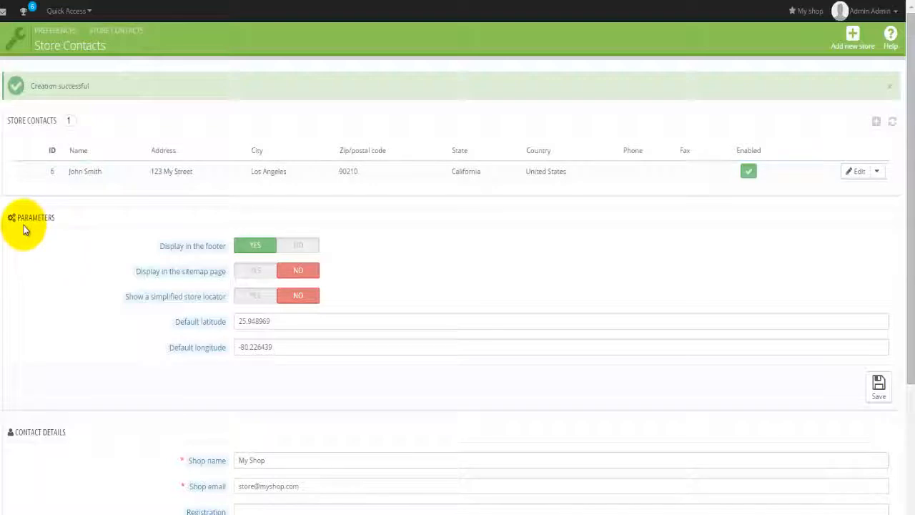
# Read the help tooltips for the footer, sitemap and simplified store locator parameters.
pyautogui.moveTo(172, 254)
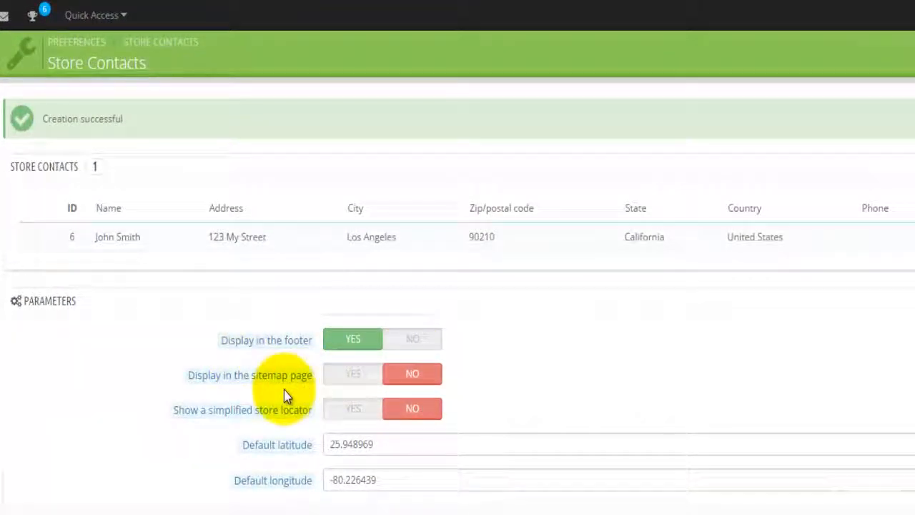
pyautogui.moveTo(241, 419)
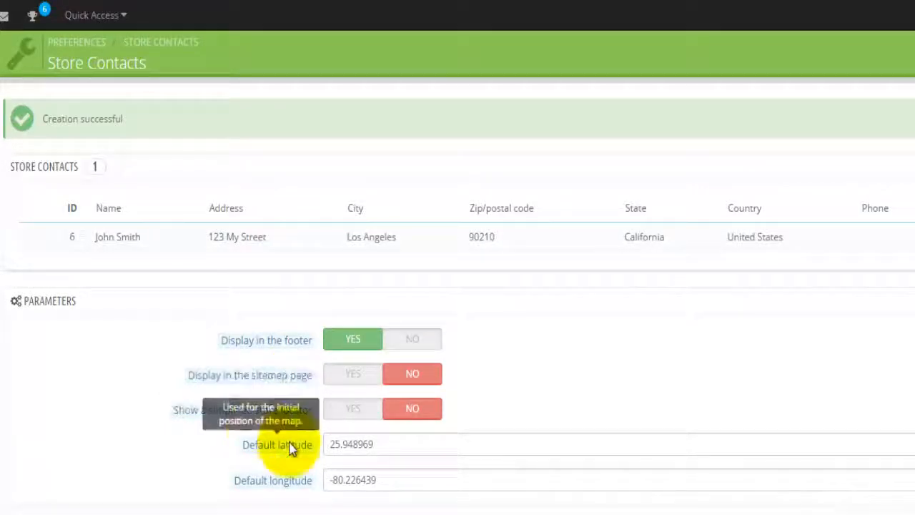
pyautogui.moveTo(309, 446)
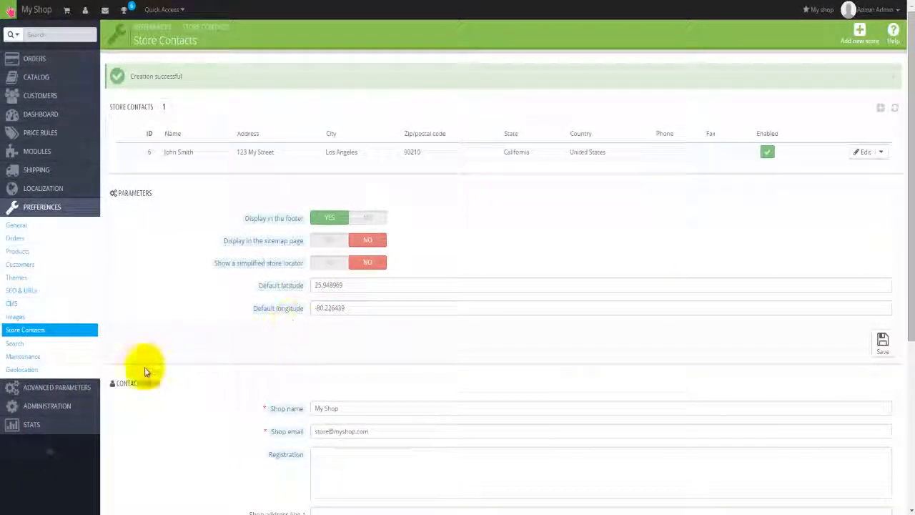
# Review the Search preferences' Indexation, Search and Weight sections, then go to Maintenance.
pyautogui.click(15, 343)
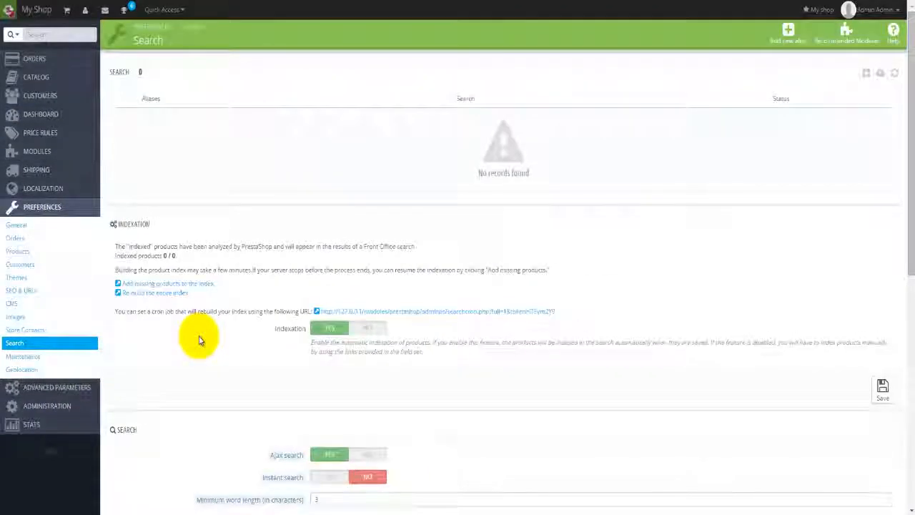
pyautogui.scroll(-1, 200, 340)
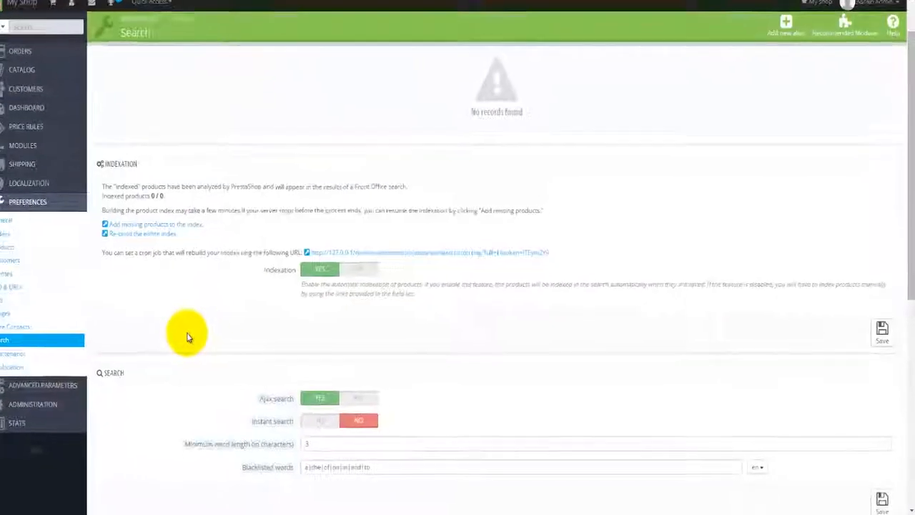
pyautogui.scroll(-1, 200, 340)
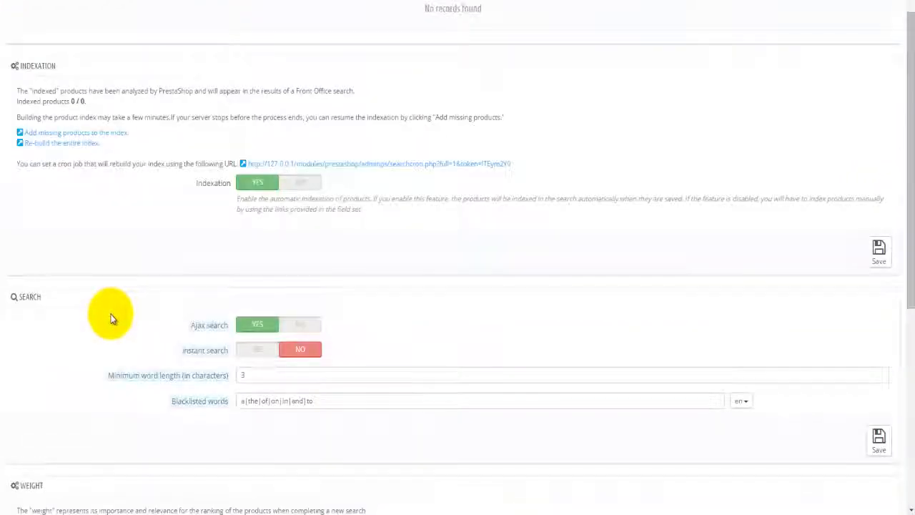
pyautogui.scroll(-4, 110, 318)
pyautogui.scroll(2, 110, 318)
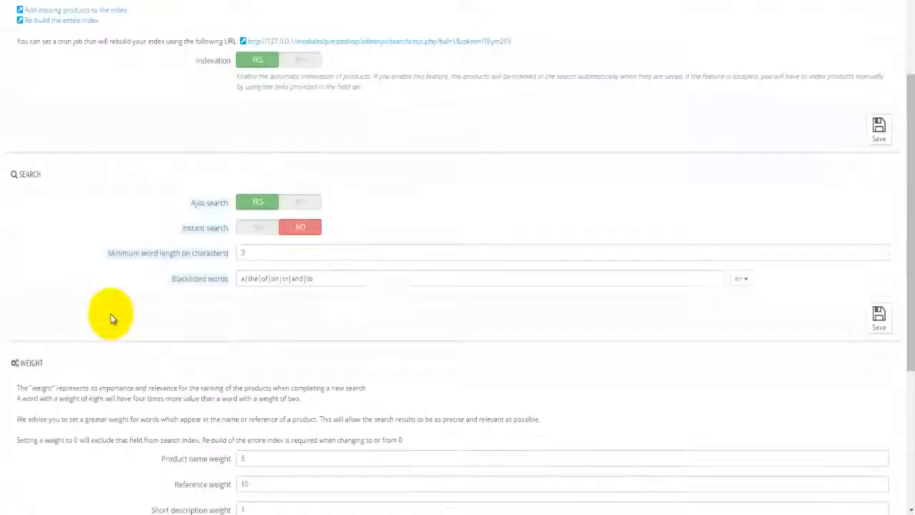
pyautogui.scroll(1, 110, 318)
pyautogui.scroll(-1, 111, 318)
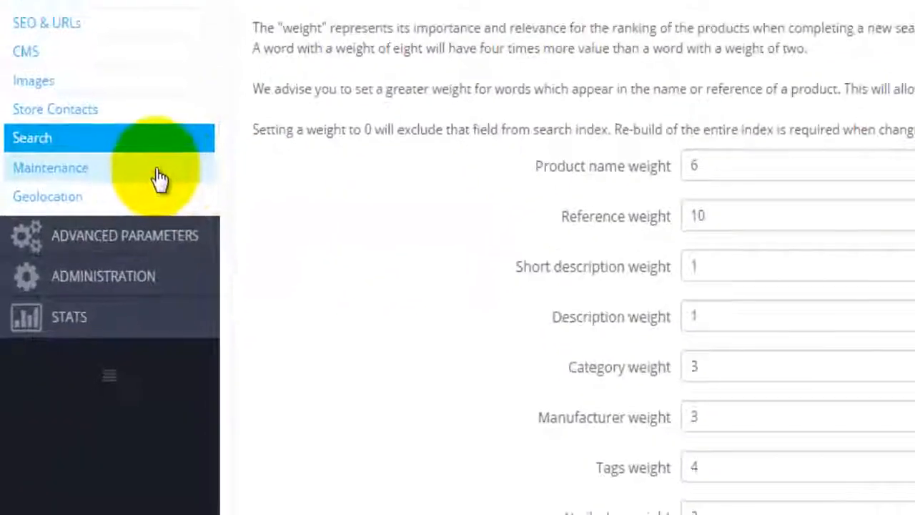
pyautogui.click(77, 343)
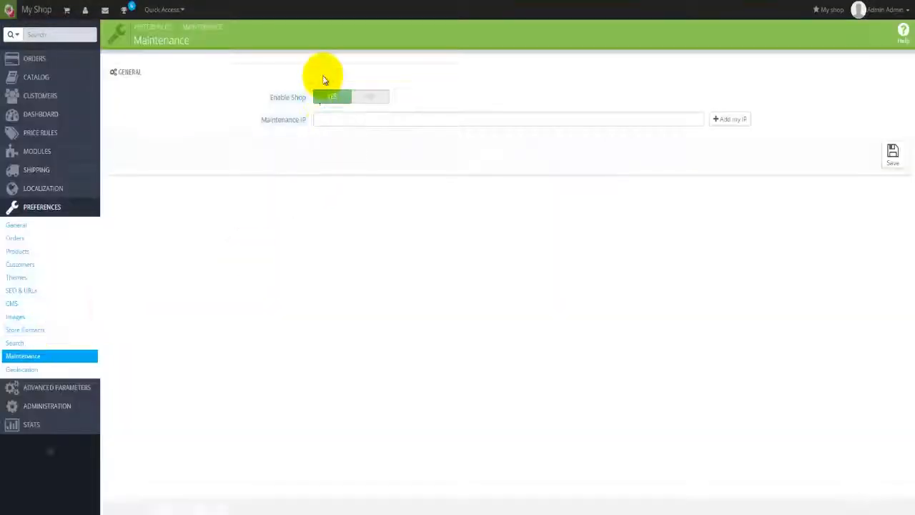
# Go to the Geolocation preferences page.
pyautogui.click(18, 371)
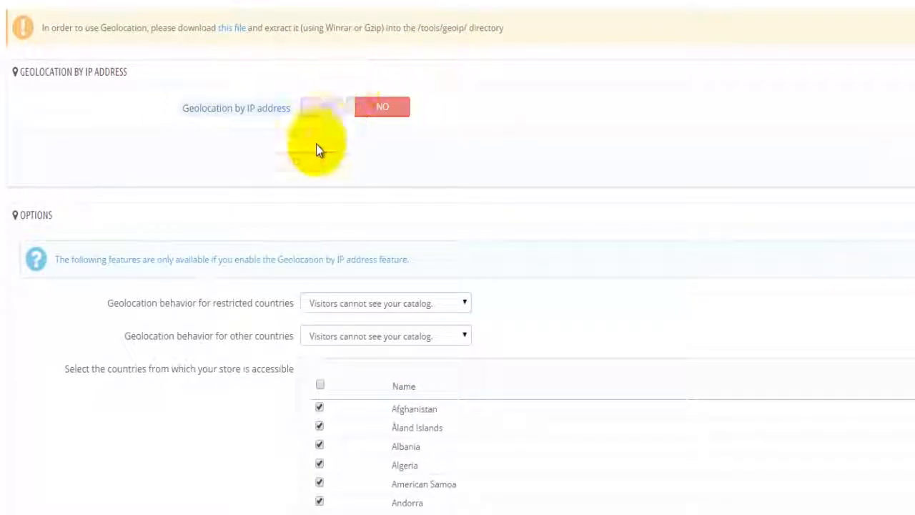
# Set both restricted-country and other-country behaviors to 'Visitors can see your catalog but cannot place an order'.
pyautogui.scroll(-1, 292, 165)
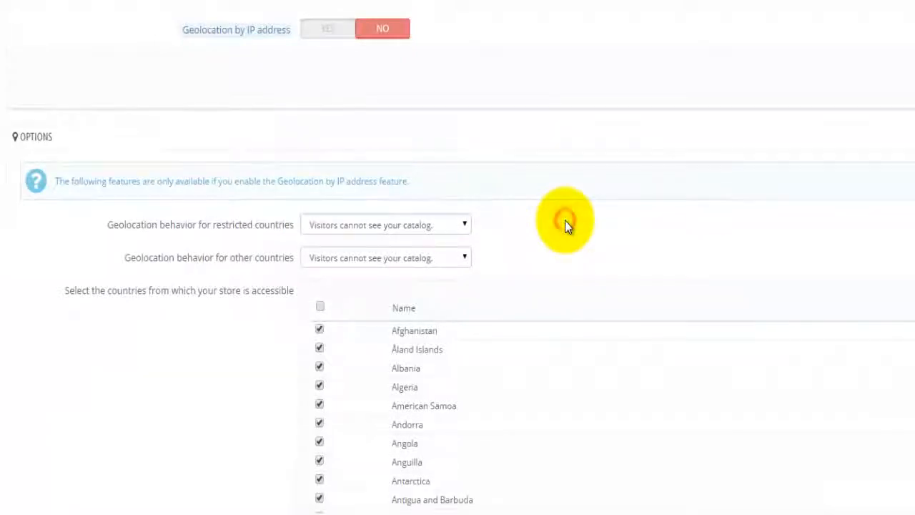
pyautogui.scroll(-1, 565, 225)
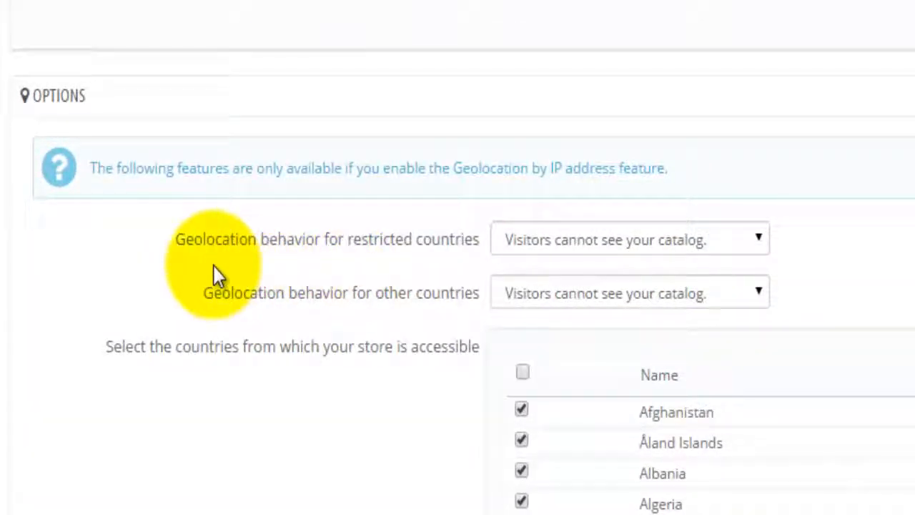
pyautogui.click(659, 241)
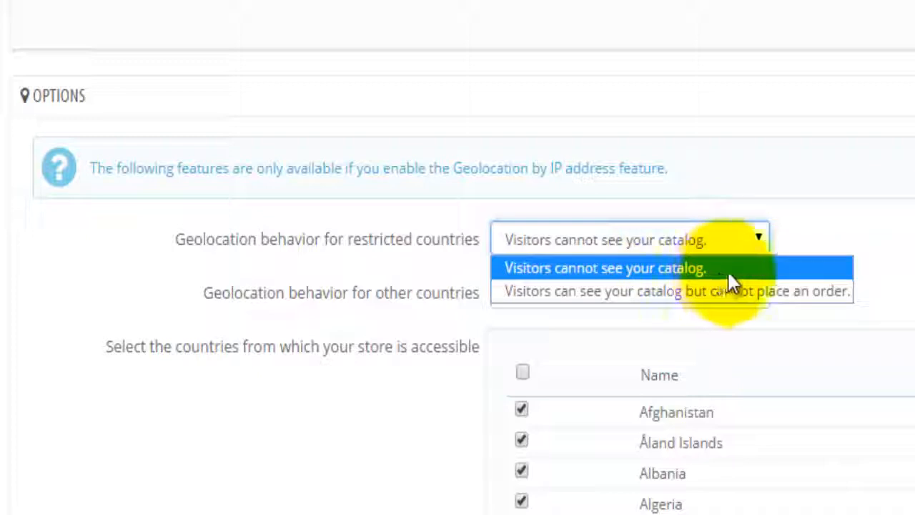
pyautogui.click(806, 291)
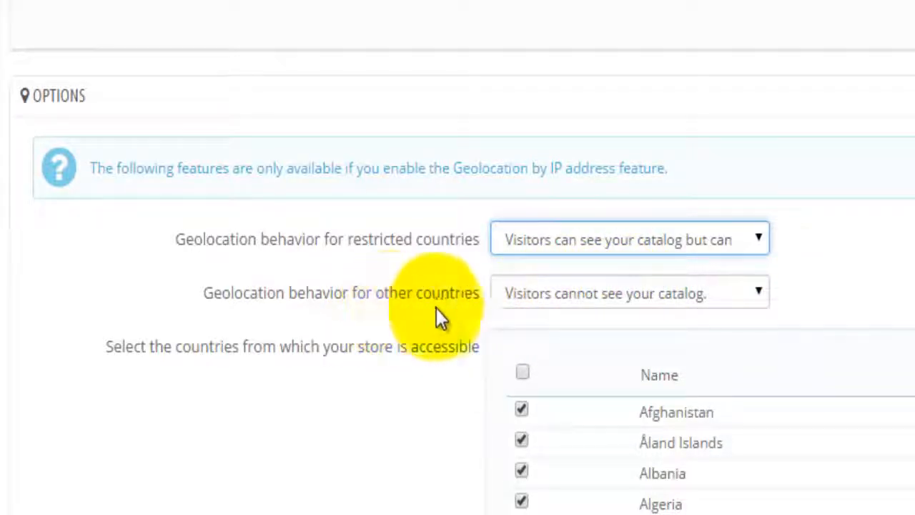
pyautogui.click(608, 299)
pyautogui.click(704, 368)
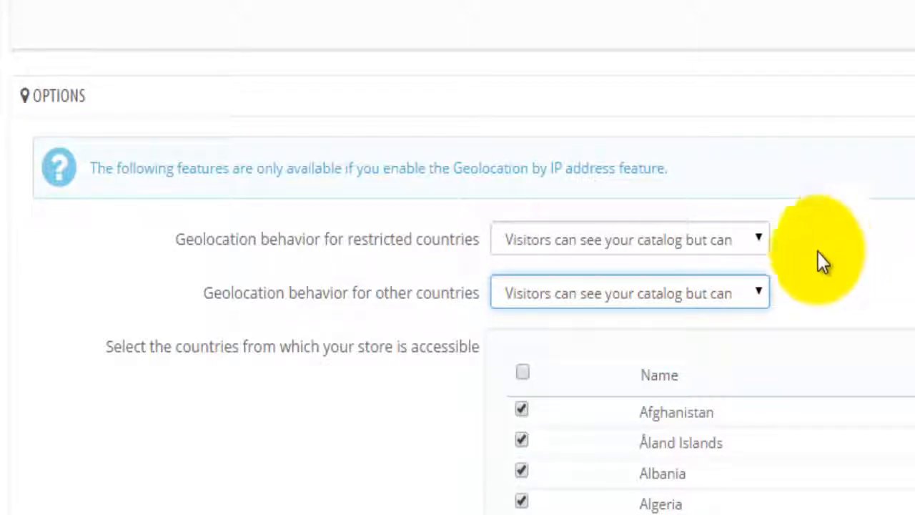
pyautogui.click(759, 294)
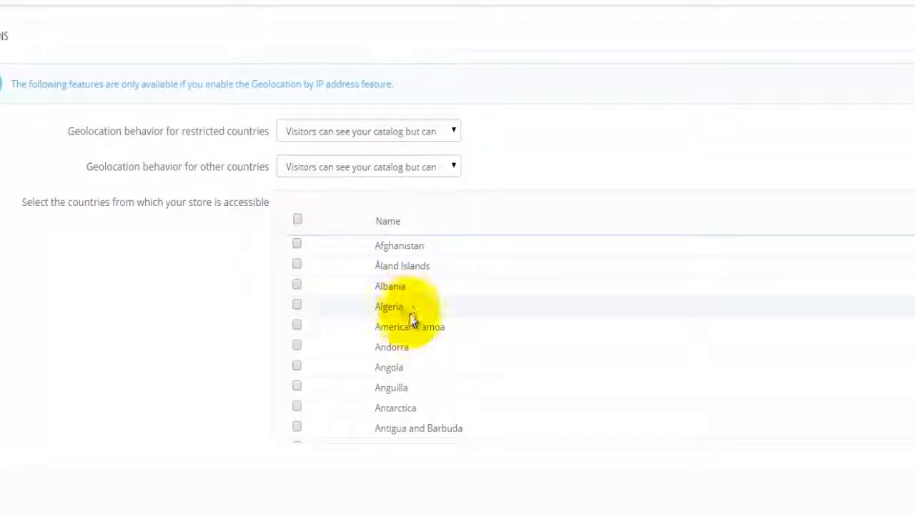
# Tick Australia as an allowed country and save the geolocation options.
pyautogui.scroll(-1, 410, 319)
pyautogui.scroll(-1, 528, 354)
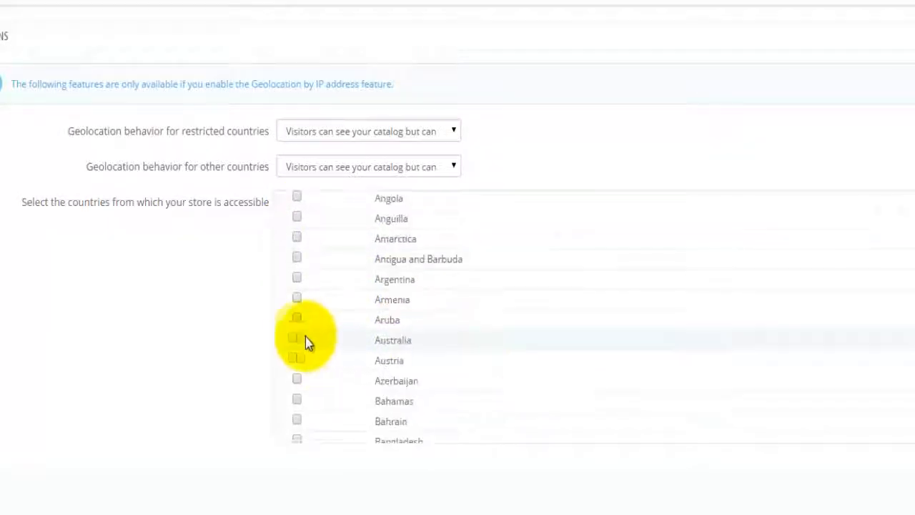
pyautogui.click(296, 339)
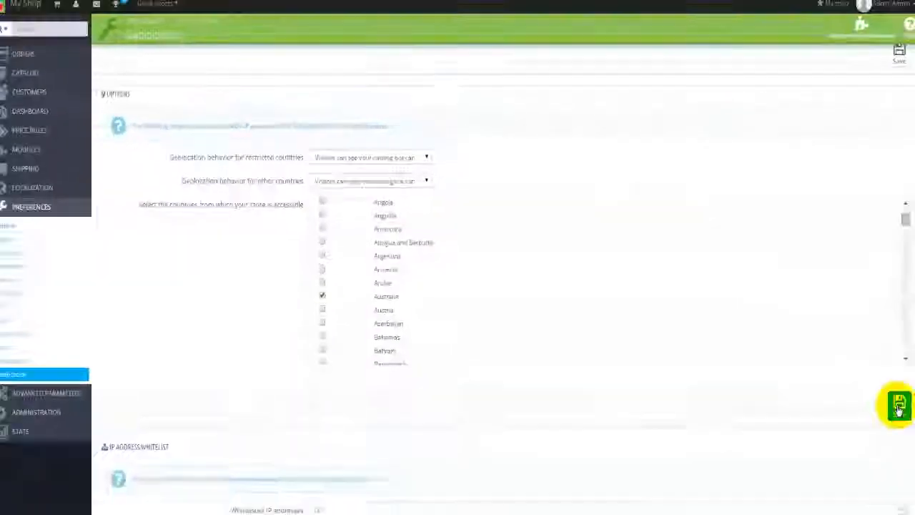
pyautogui.click(899, 405)
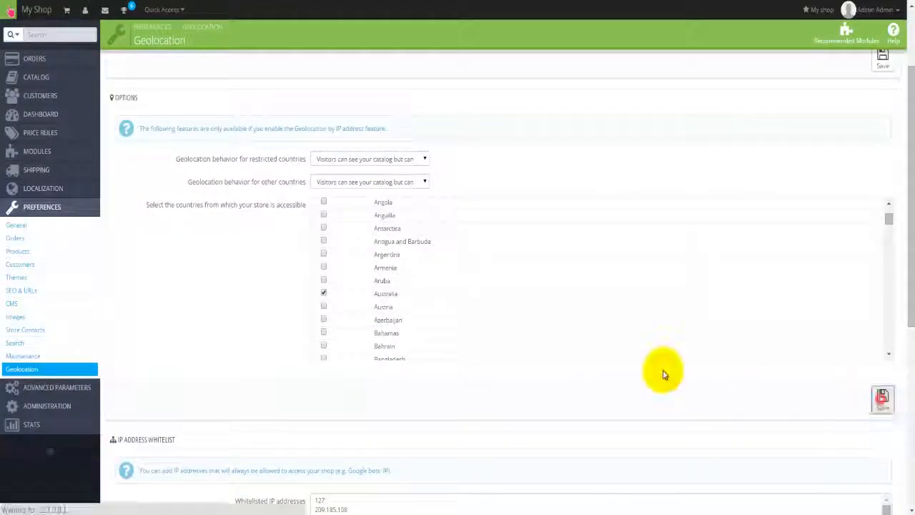
pyautogui.scroll(-10, 235, 398)
pyautogui.scroll(-3, 233, 401)
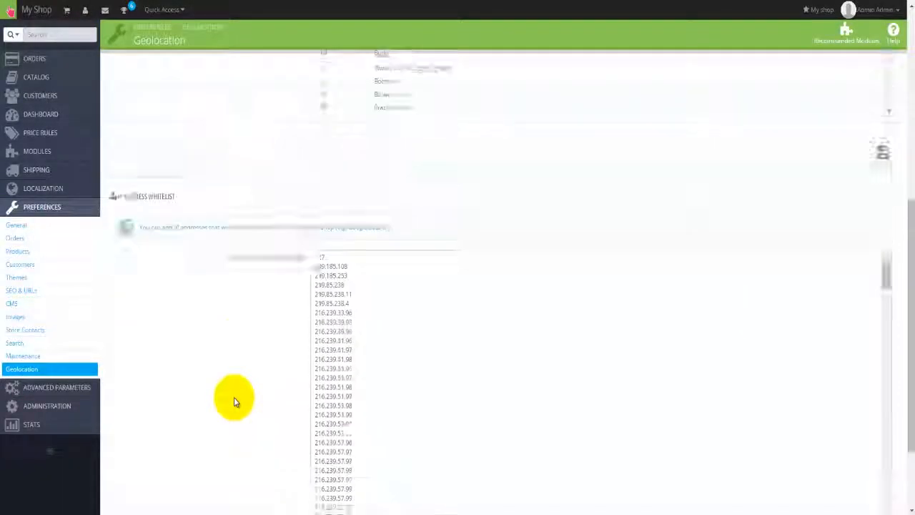
pyautogui.scroll(3, 234, 401)
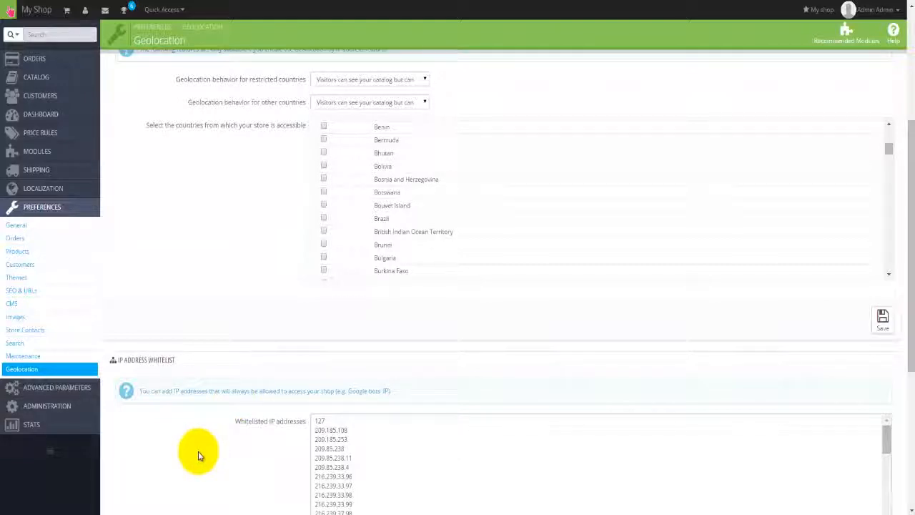
pyautogui.moveTo(61, 405)
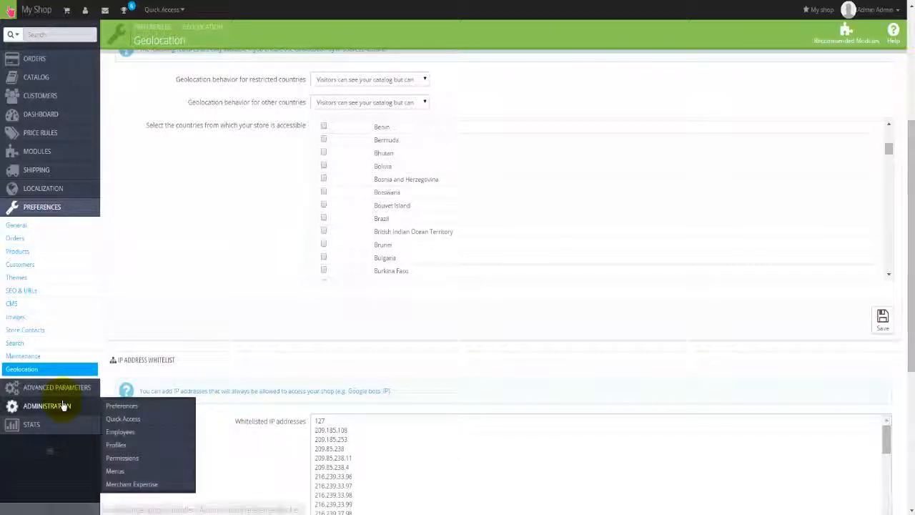